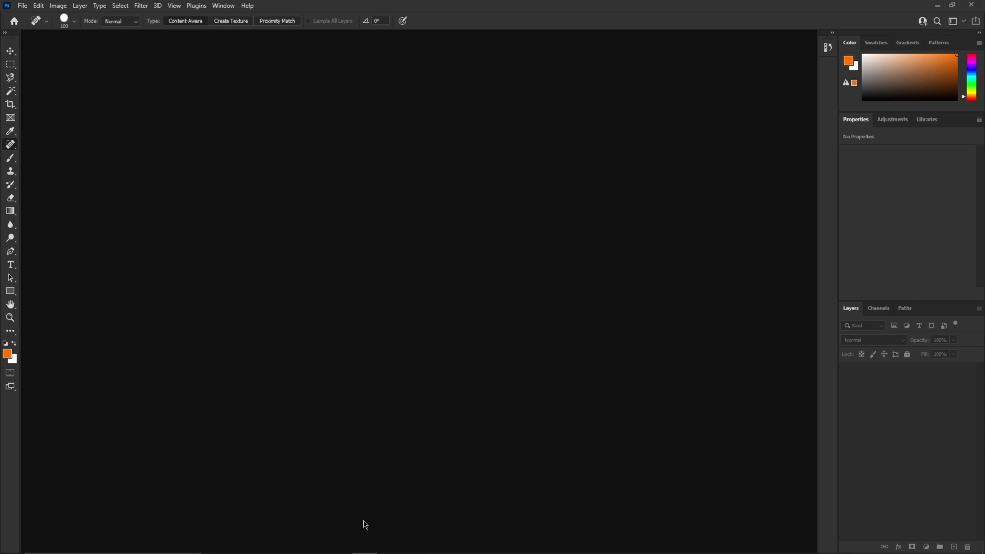
# Drag image 21 from the desktop NEON folder into Photoshop as a new document
pyautogui.press('super')
pyautogui.click(296, 545)
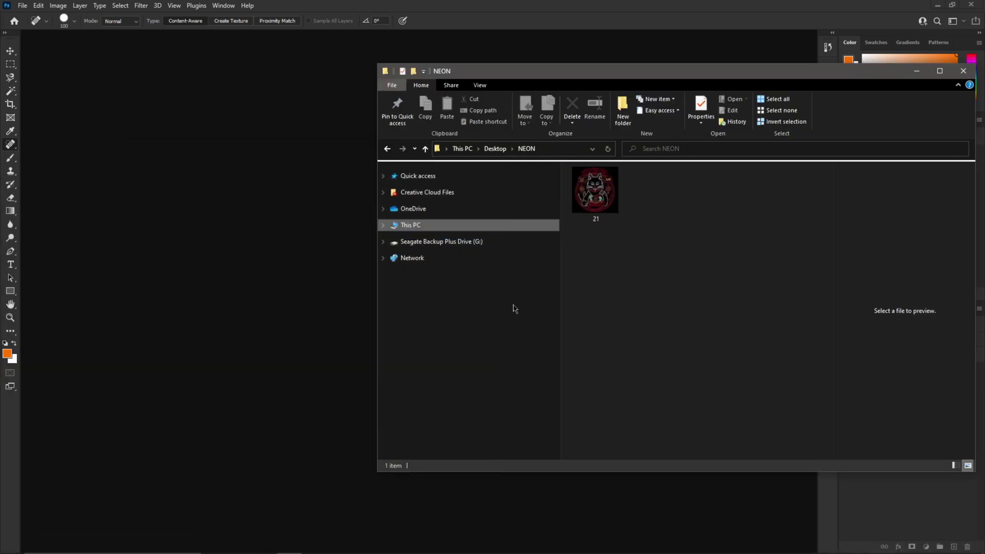
pyautogui.click(608, 213)
pyautogui.moveTo(618, 216); pyautogui.dragTo(273, 193)
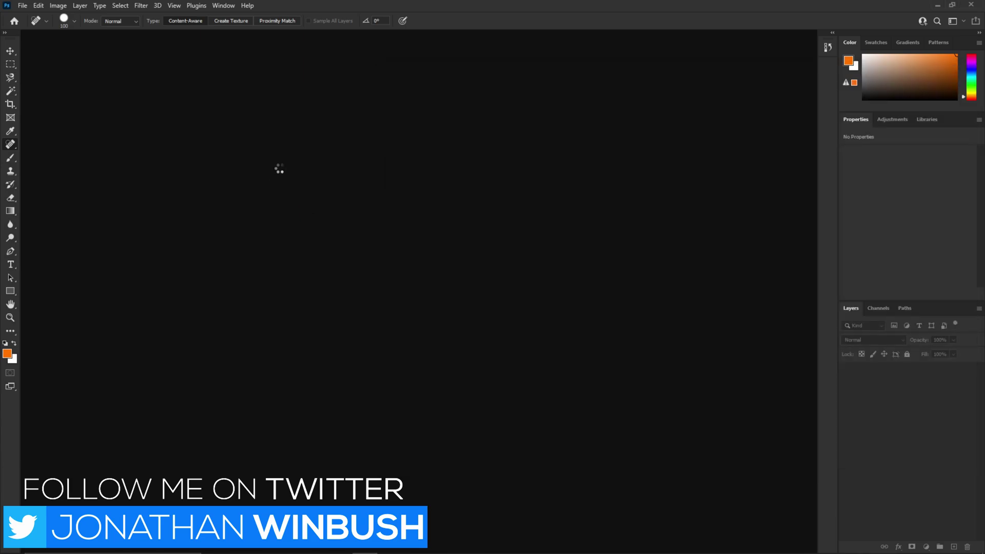
pyautogui.moveTo(277, 41); pyautogui.dragTo(498, 65)
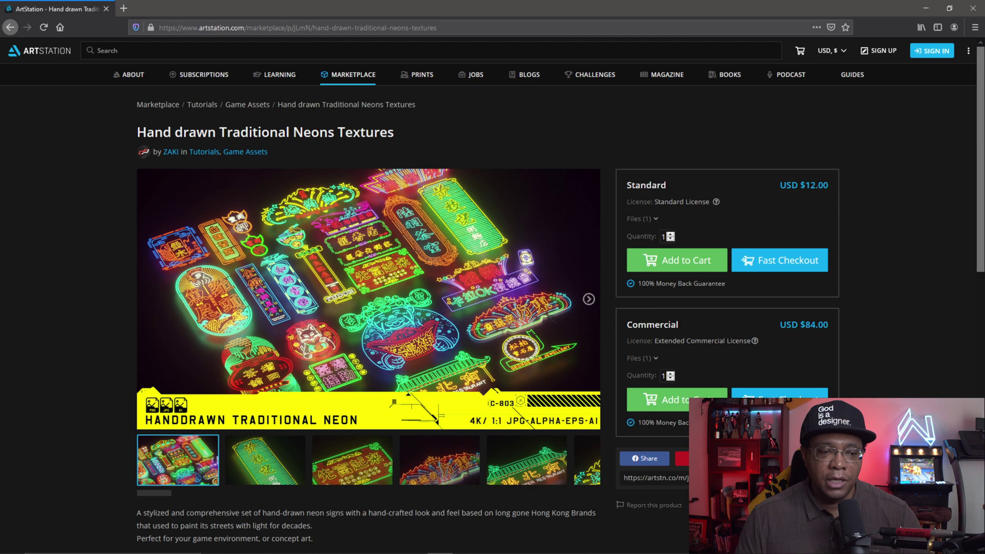
pyautogui.scroll(-2, 704, 290)
pyautogui.scroll(-3, 703, 290)
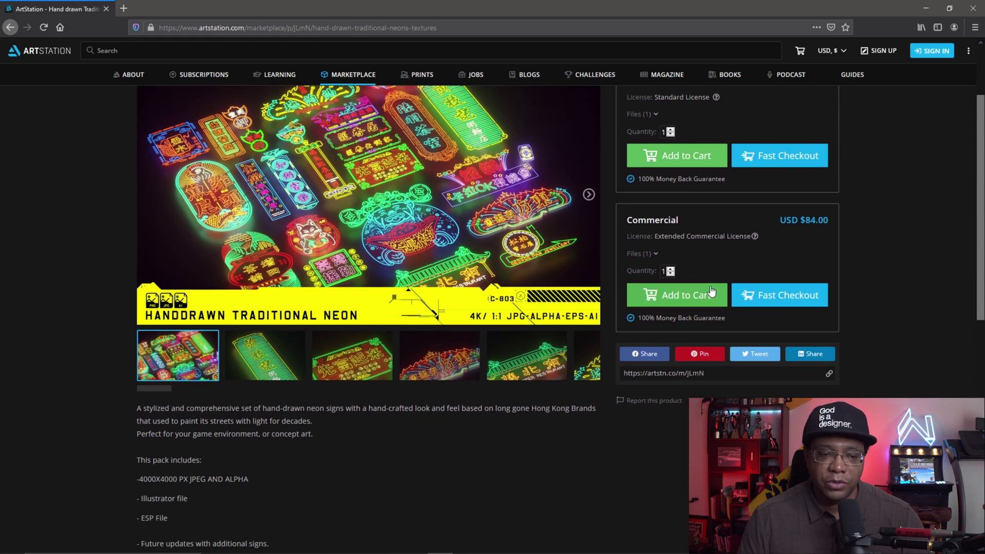
pyautogui.scroll(5, 708, 284)
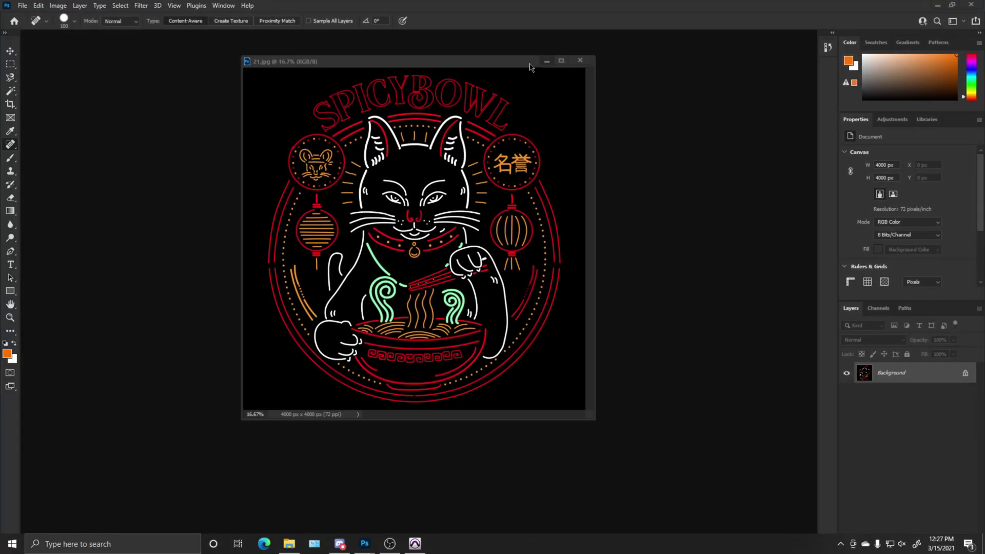
# Float and enlarge the Layers panel, then unlock Background into an editable Layer 0
pyautogui.moveTo(476, 62); pyautogui.dragTo(437, 63)
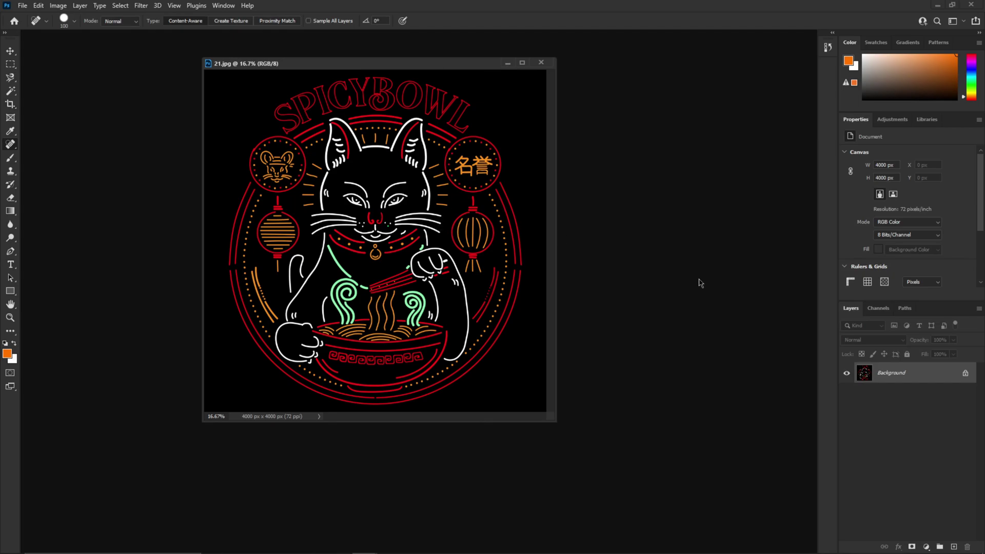
pyautogui.moveTo(852, 308); pyautogui.dragTo(636, 101)
pyautogui.moveTo(729, 206); pyautogui.dragTo(872, 383)
pyautogui.click(856, 166)
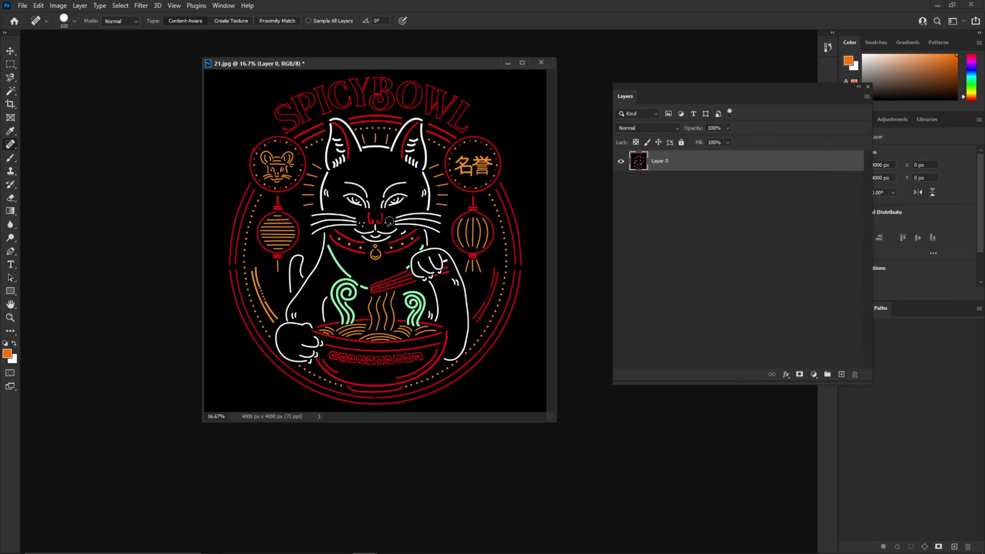
pyautogui.click(141, 6)
pyautogui.moveTo(125, 4)
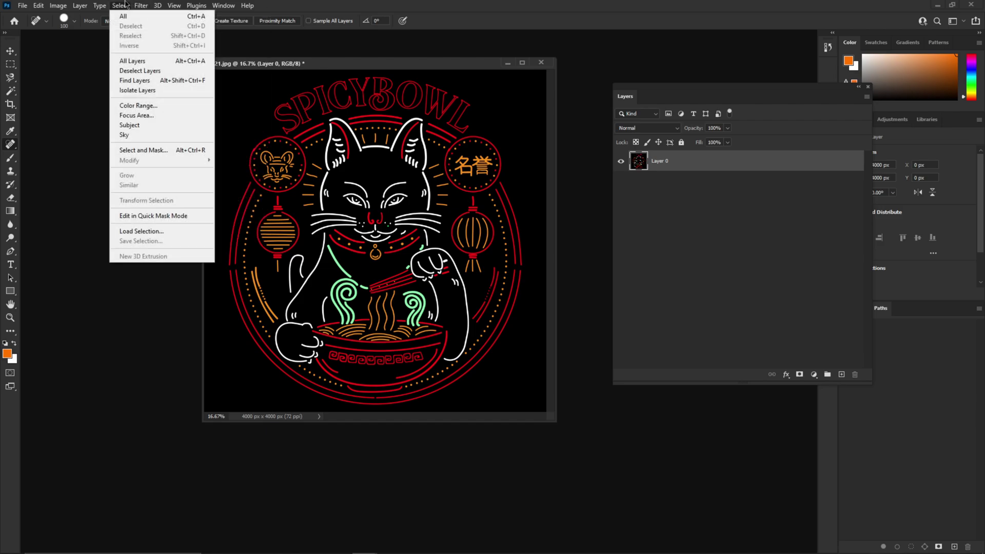
# Select the black background with Color Range at Fuzziness 111, then invert onto the neon lines
pyautogui.click(138, 105)
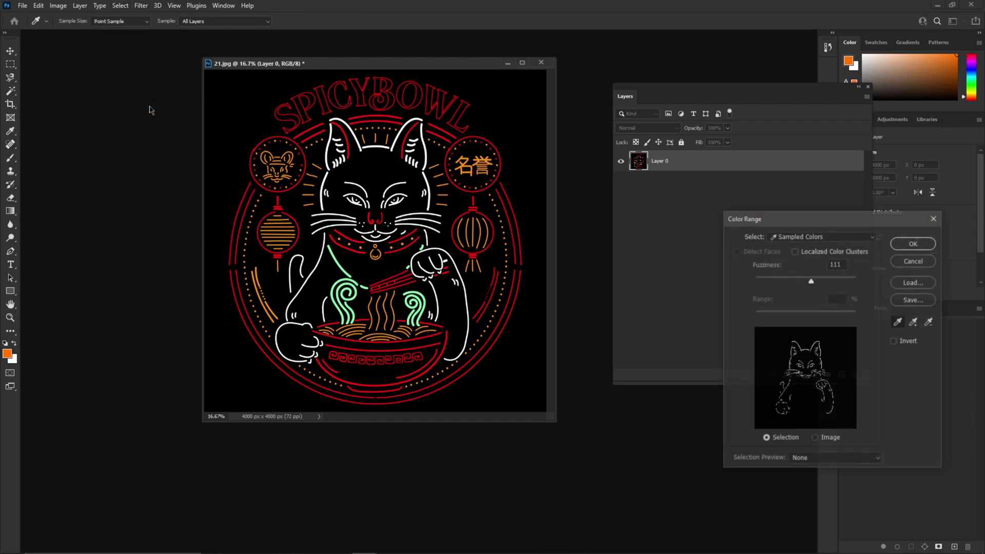
pyautogui.click(389, 164)
pyautogui.moveTo(865, 220); pyautogui.dragTo(563, 57)
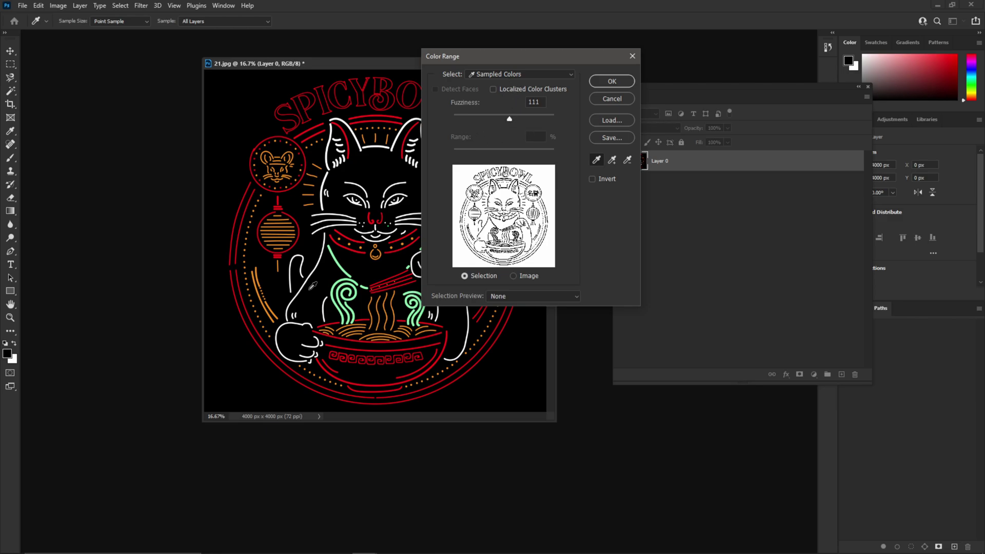
pyautogui.click(612, 81)
pyautogui.press('j')
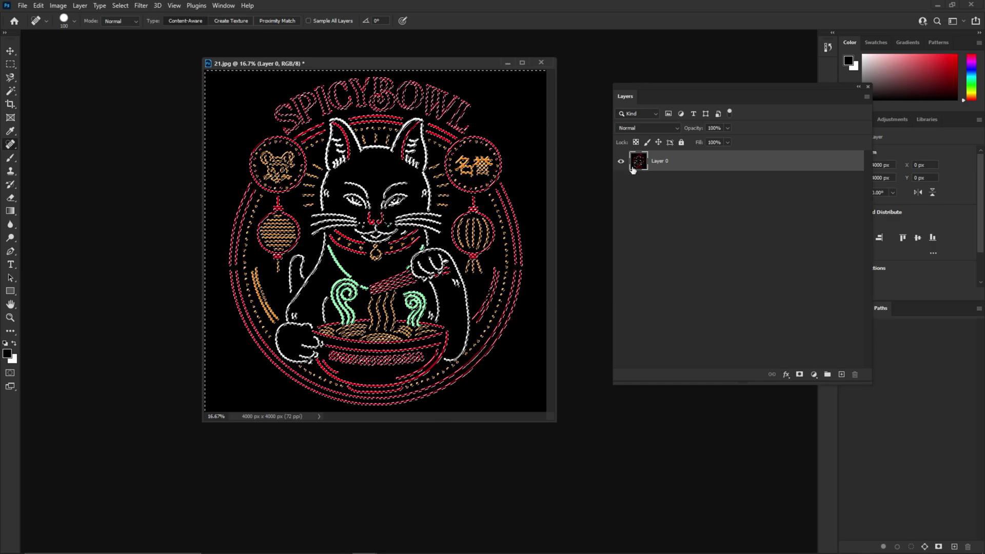
# Add a layer mask to Layer 0 that hides the black background
pyautogui.click(799, 376)
pyautogui.keyDown('alt'); pyautogui.scroll(5, 363, 149); pyautogui.keyUp('alt')
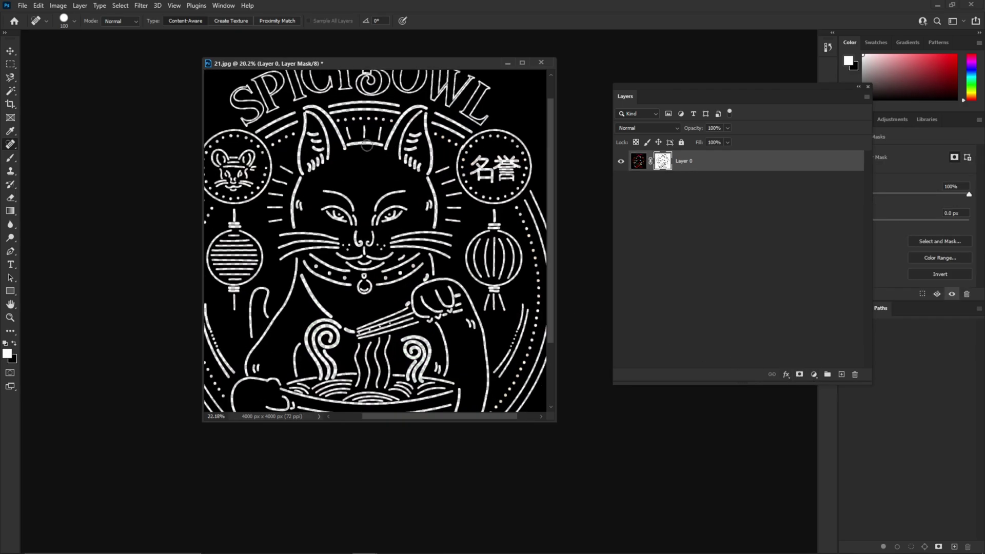
pyautogui.keyDown('alt'); pyautogui.scroll(-1, 363, 149); pyautogui.keyUp('alt')
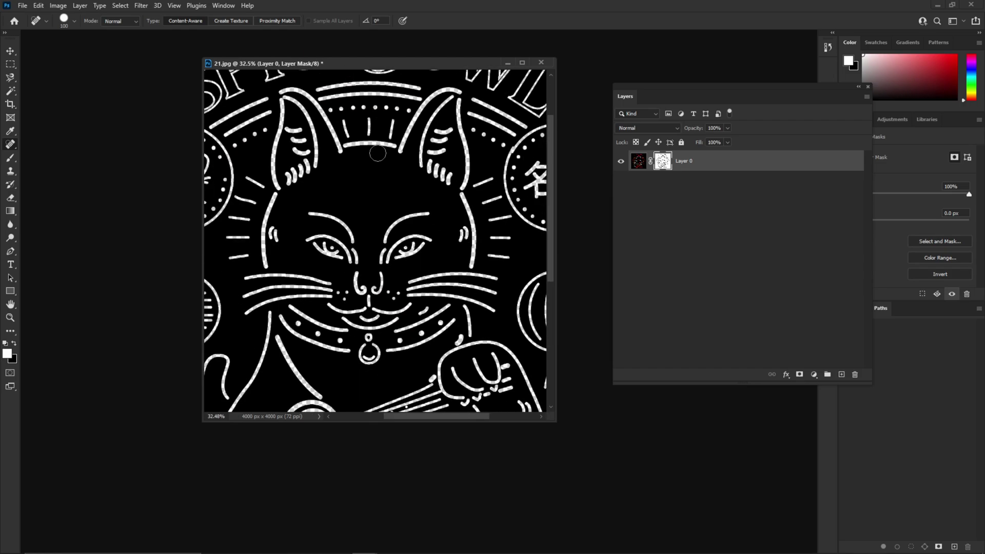
pyautogui.keyDown('alt'); pyautogui.click(663, 162); pyautogui.keyUp('alt')
# Show the Channels tab and drag the layer mask thumbnail to the trash
pyautogui.keyDown('alt'); pyautogui.scroll(-5, 411, 178); pyautogui.keyUp('alt')
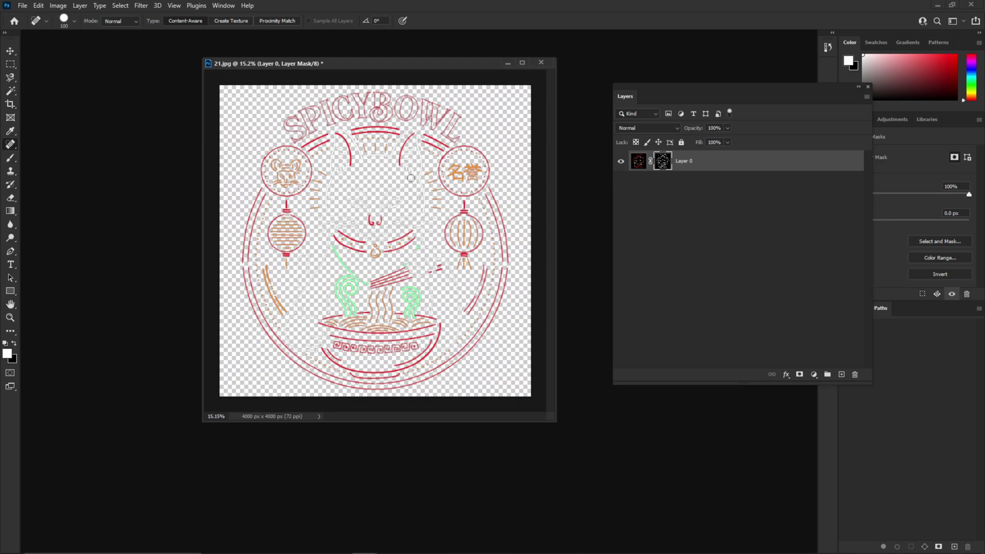
pyautogui.keyDown('alt'); pyautogui.scroll(-1, 411, 178); pyautogui.keyUp('alt')
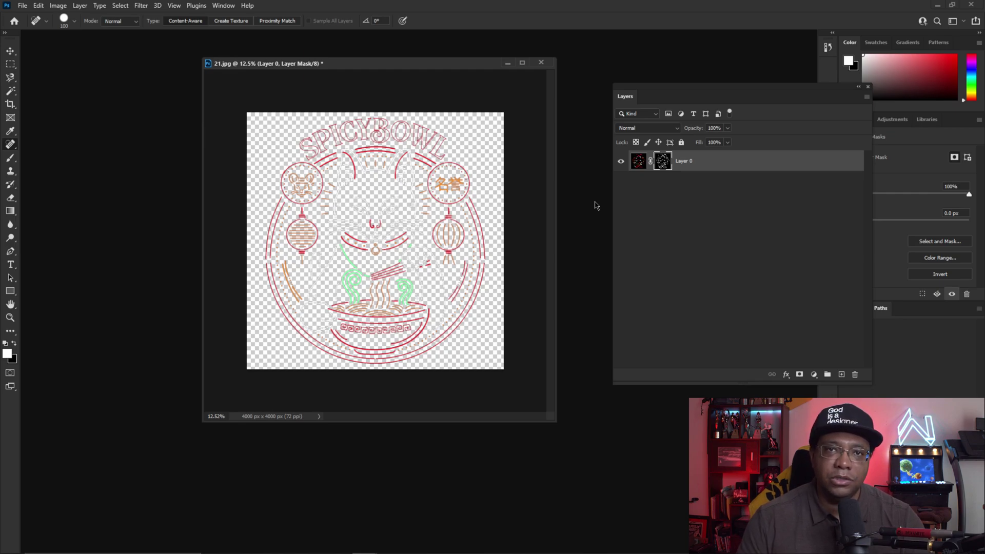
pyautogui.moveTo(744, 90); pyautogui.dragTo(674, 77)
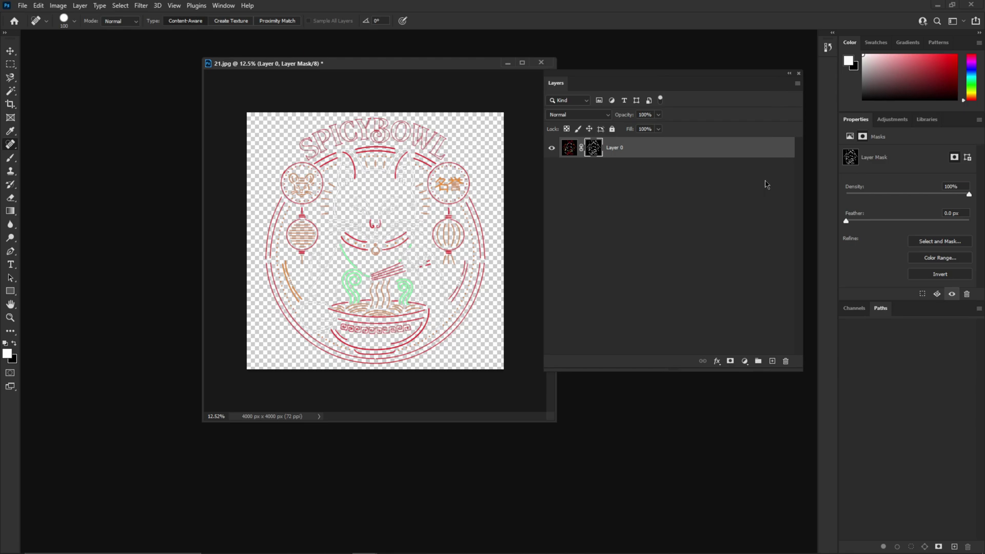
pyautogui.click(854, 308)
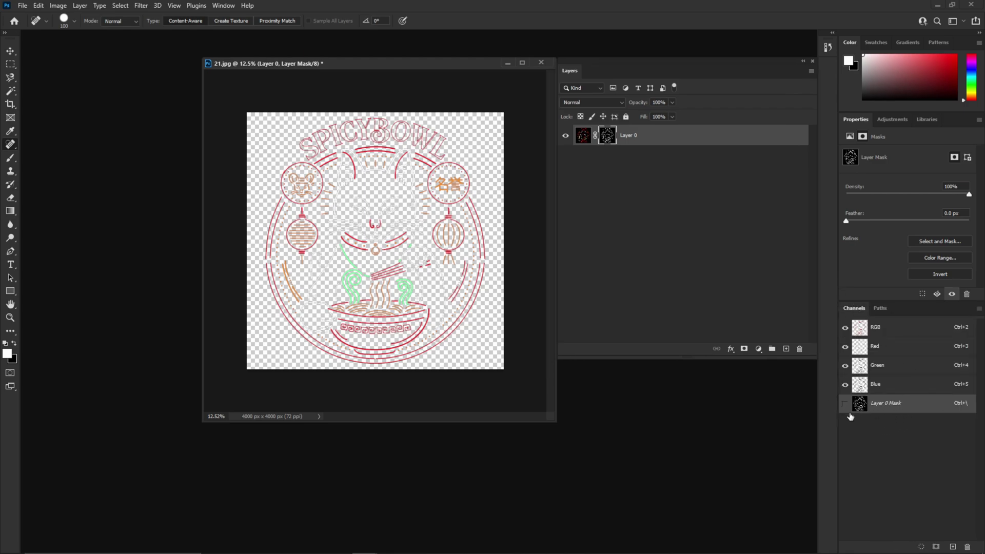
pyautogui.moveTo(608, 135); pyautogui.dragTo(801, 349)
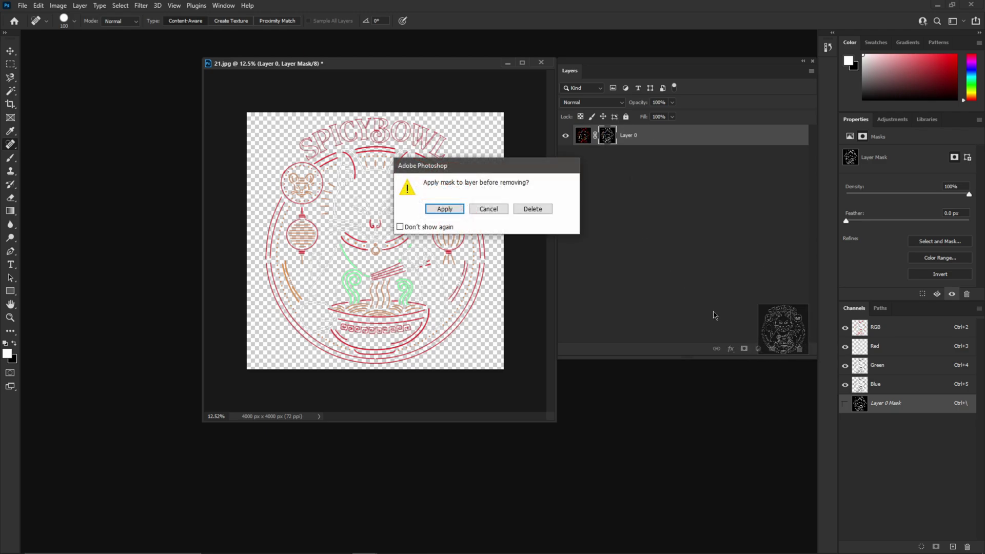
# Apply the mask, load Layer 0's pixels as a selection, and float the Channels panel
pyautogui.click(458, 209)
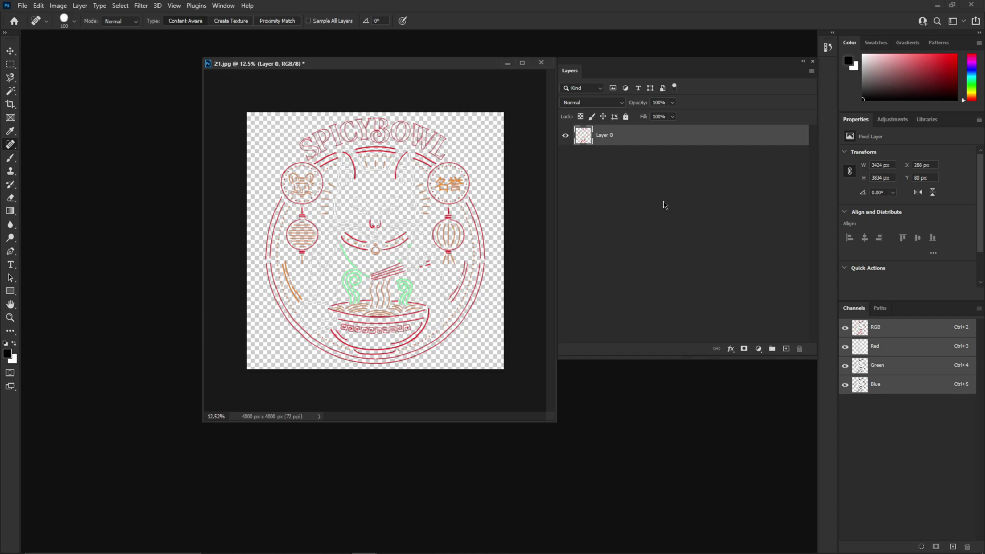
pyautogui.keyDown('ctrl'); pyautogui.click(589, 141); pyautogui.keyUp('ctrl')
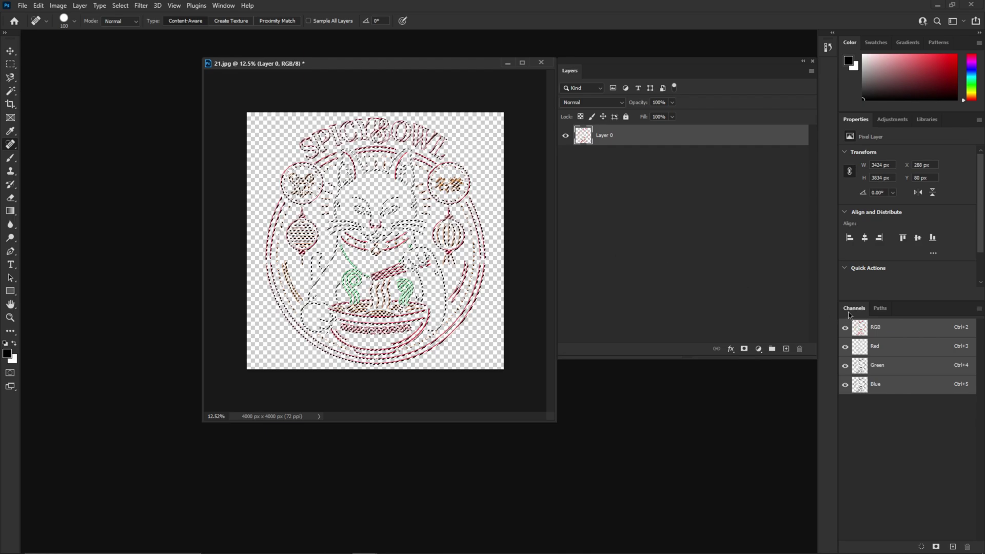
pyautogui.moveTo(850, 309); pyautogui.dragTo(716, 74)
pyautogui.moveTo(767, 156); pyautogui.dragTo(811, 269)
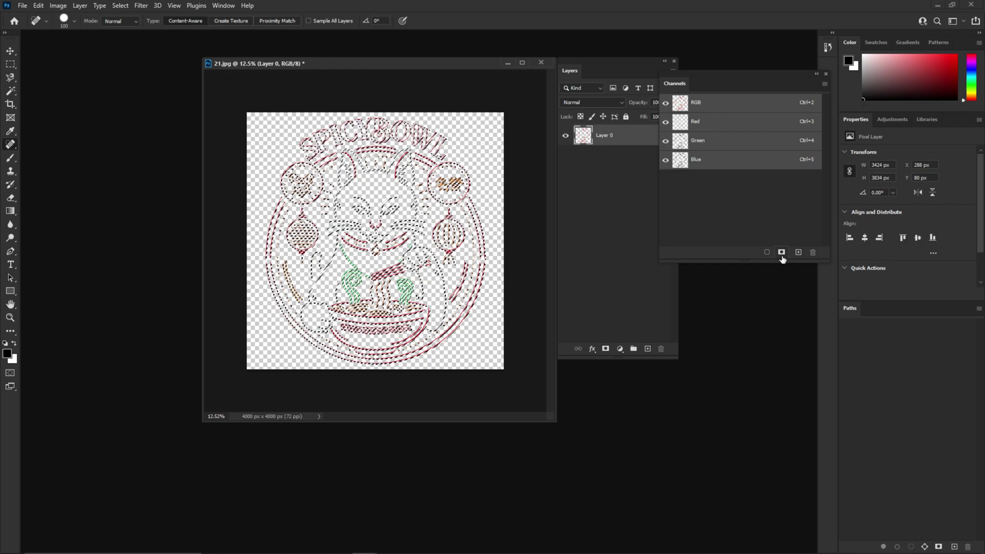
# Save the selection as channel Alpha 1, fill it black then white, and deselect
pyautogui.click(782, 254)
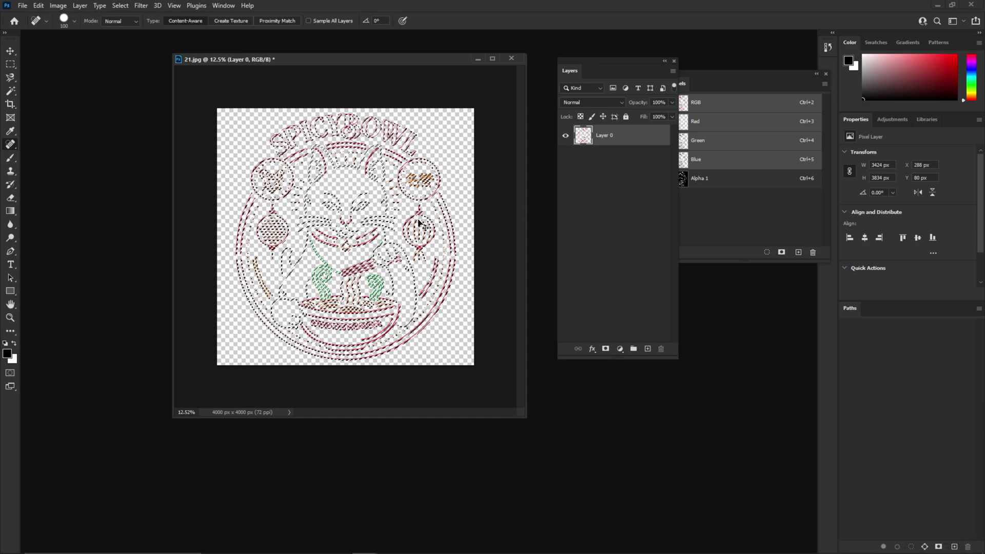
pyautogui.press('Delete')
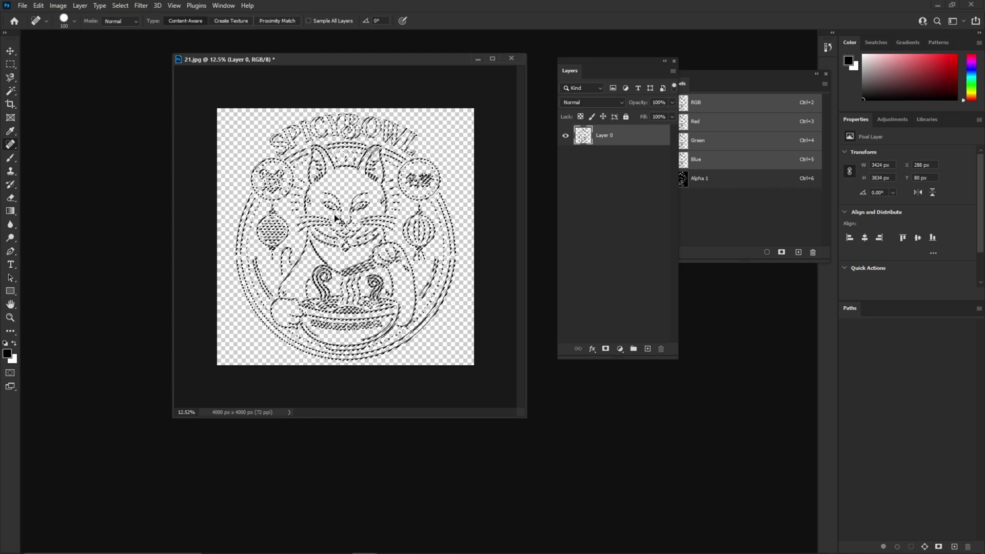
pyautogui.press('Delete')
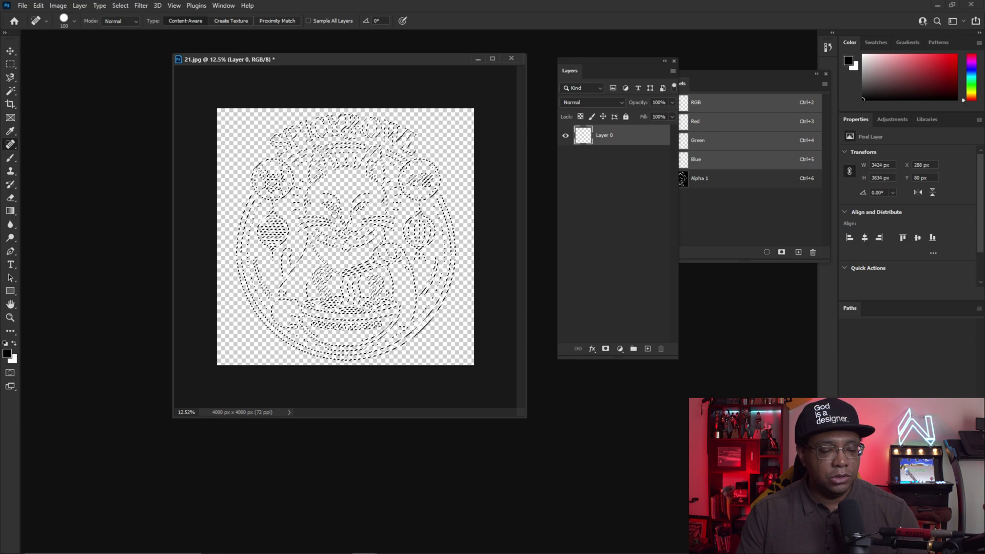
pyautogui.hotkey('ctrl', 'd')
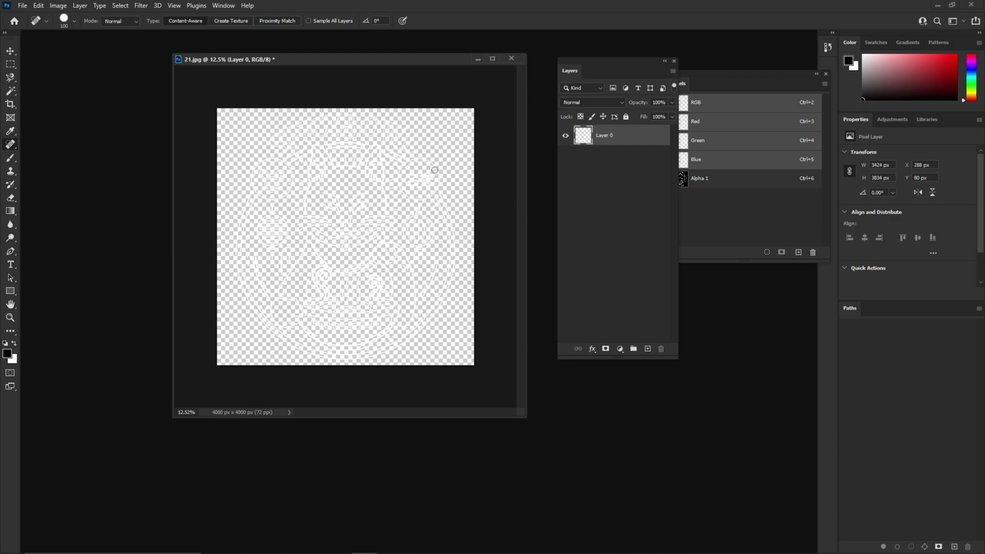
pyautogui.moveTo(640, 71); pyautogui.dragTo(611, 70)
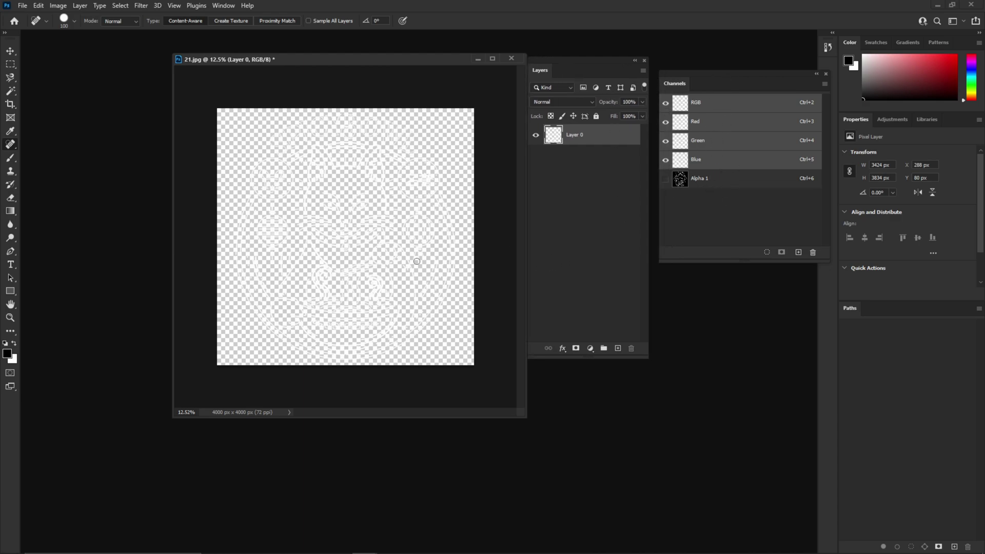
# Save a copy as PNG named 21_Alpha with default PNG options
pyautogui.hotkey('ctrl', 'shift', 's')
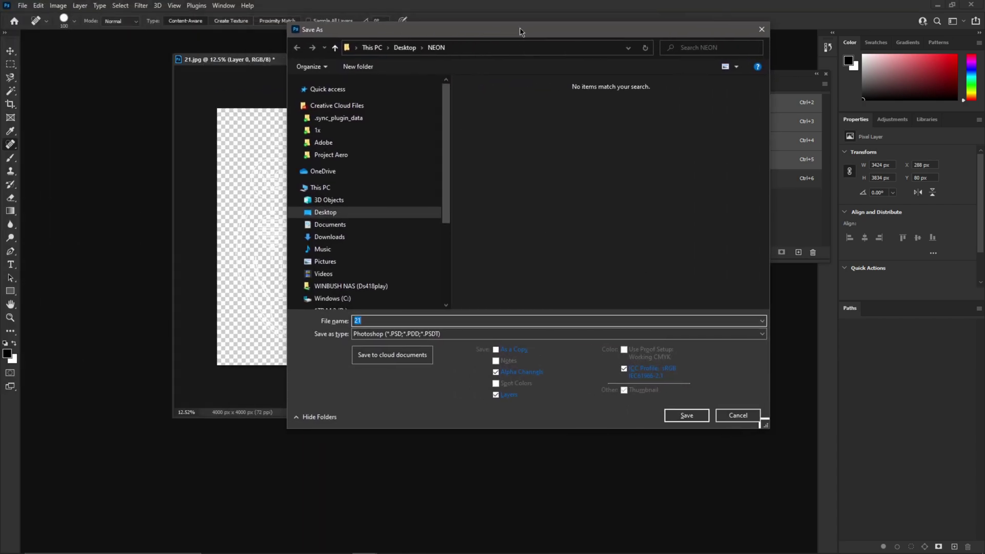
pyautogui.click(385, 319)
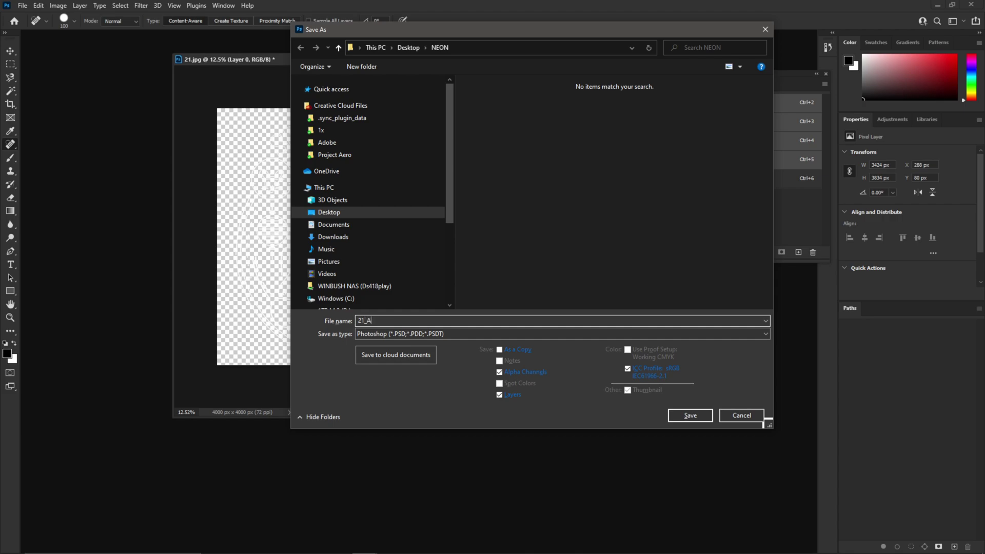
pyautogui.click(432, 334)
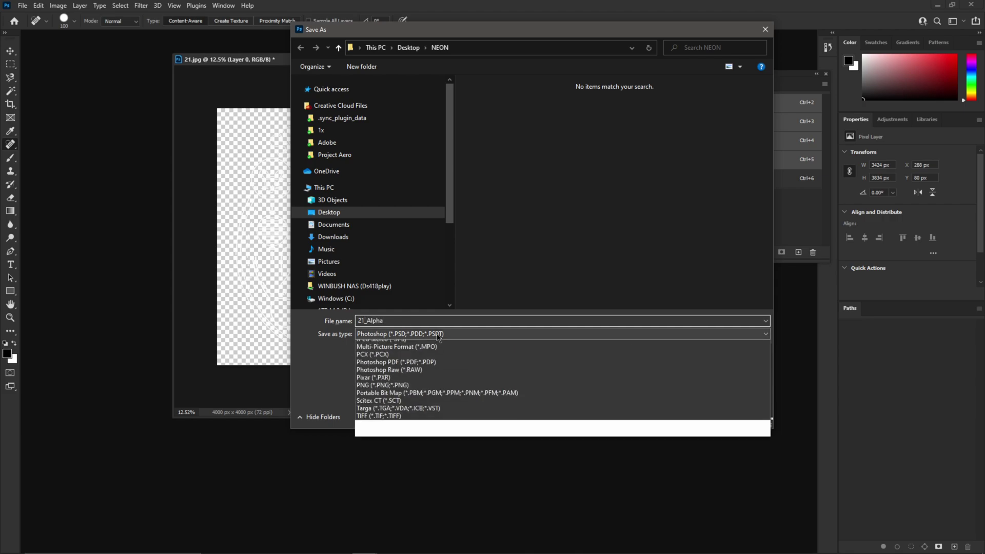
pyautogui.click(409, 475)
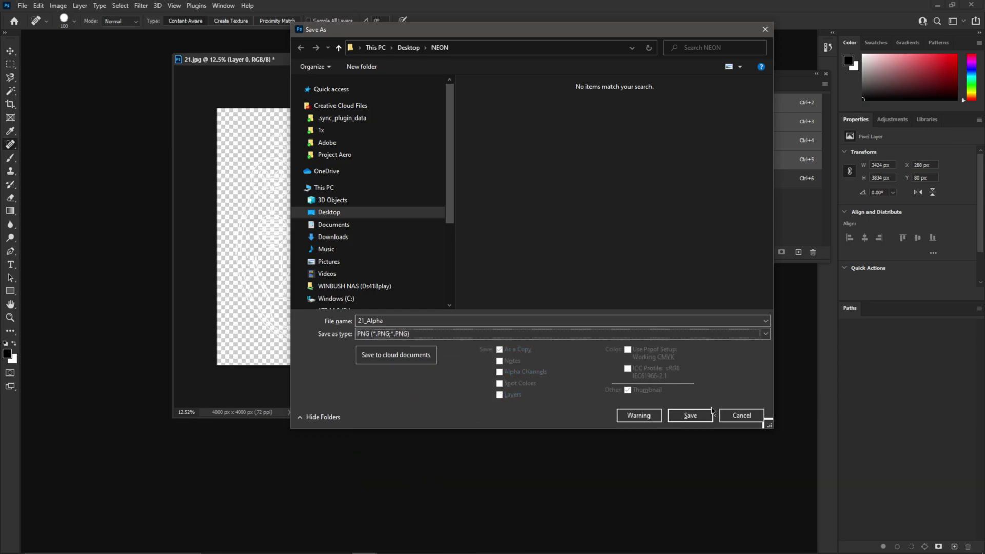
pyautogui.click(704, 418)
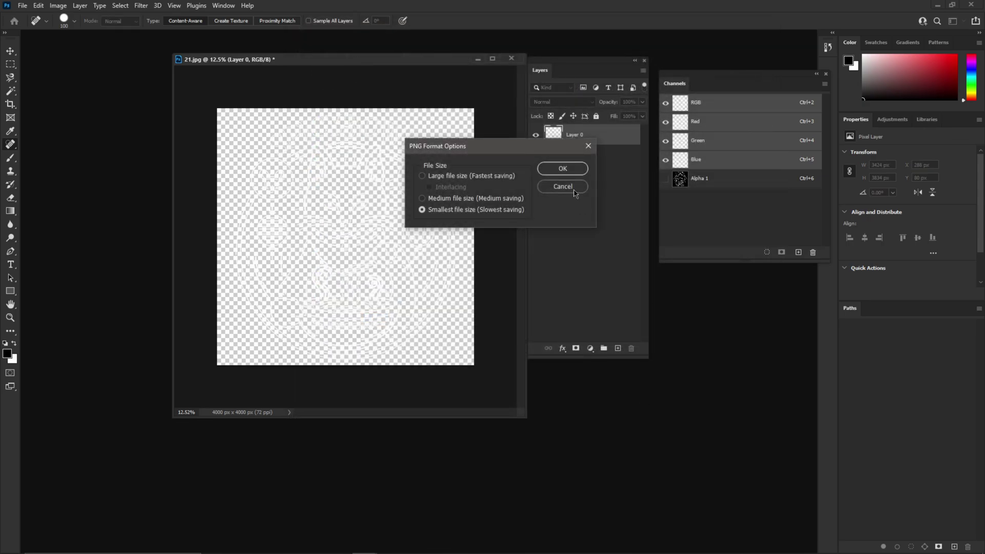
pyautogui.click(583, 170)
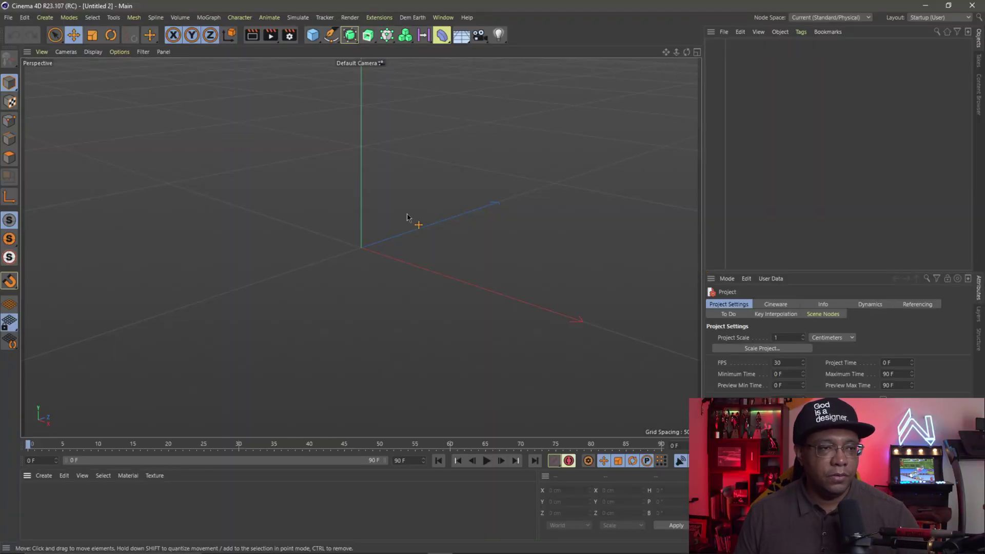
# Create a new material and name it NeonSign
pyautogui.doubleClick(67, 504)
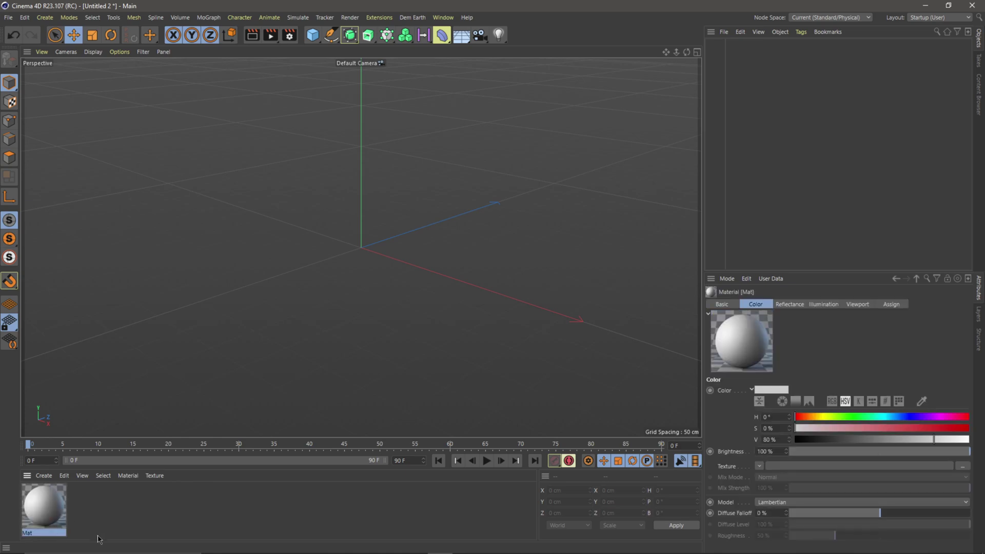
pyautogui.doubleClick(39, 534)
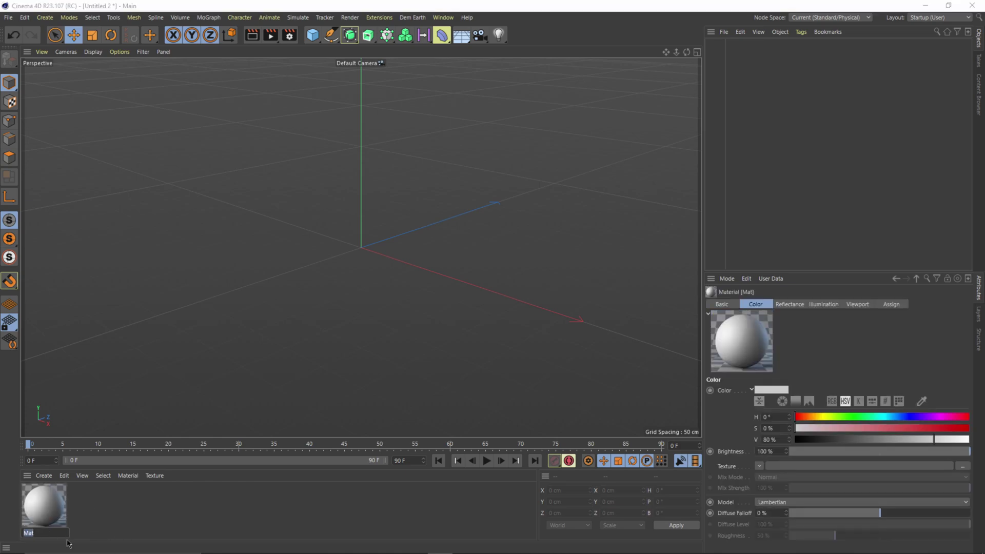
pyautogui.write('NeonSign')
pyautogui.press('Return')
# In NeonSign's Material Editor, disable Color and Reflectance and enable Luminance
pyautogui.doubleClick(53, 519)
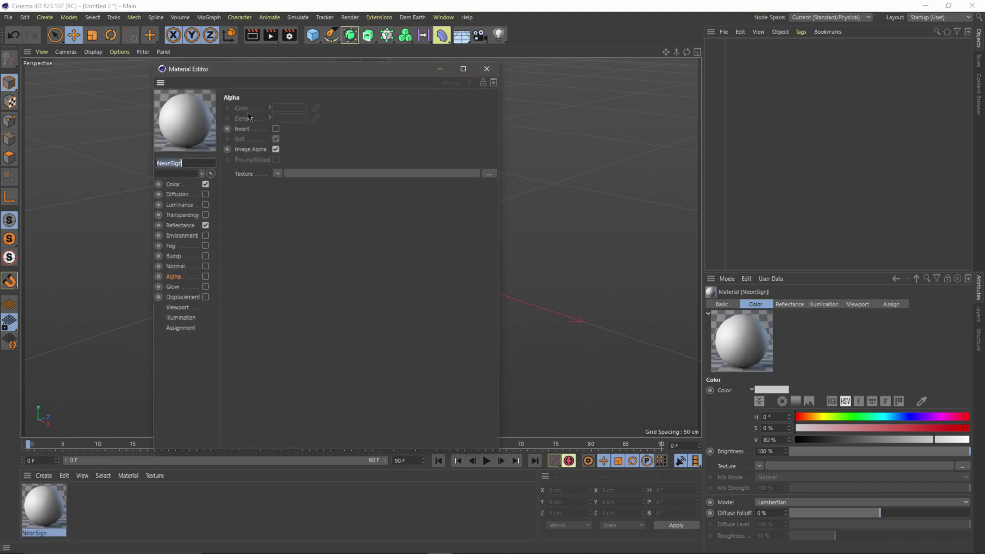
pyautogui.moveTo(261, 67); pyautogui.dragTo(482, 65)
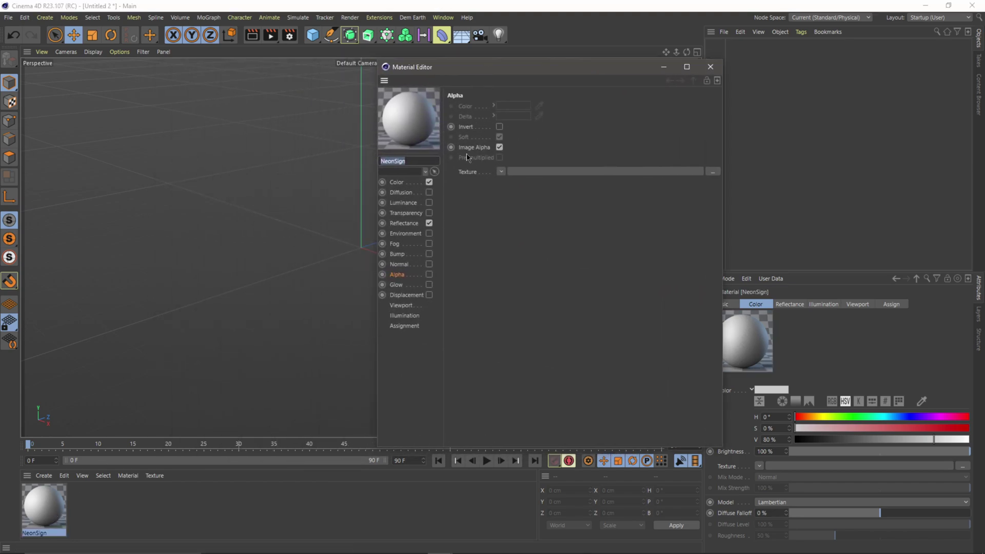
pyautogui.click(407, 183)
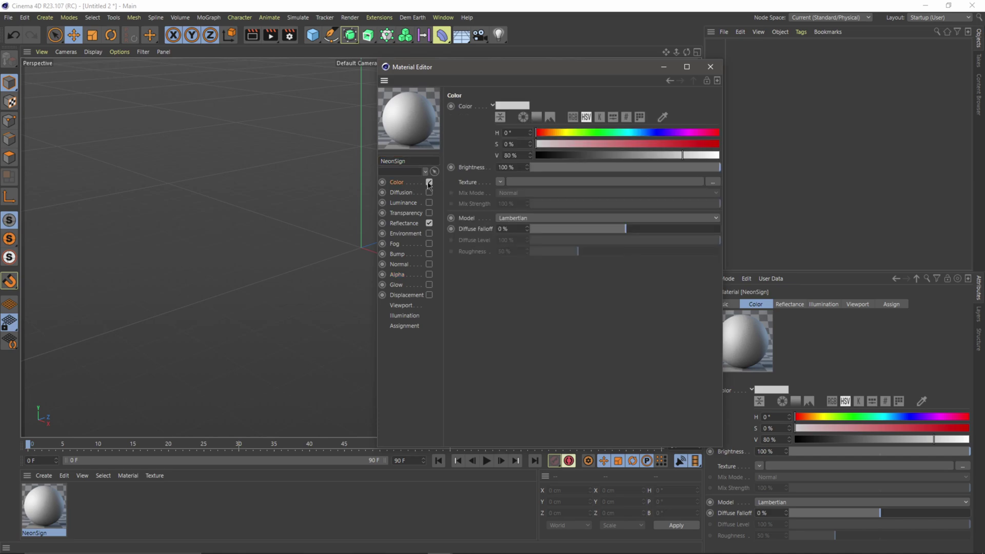
pyautogui.click(429, 183)
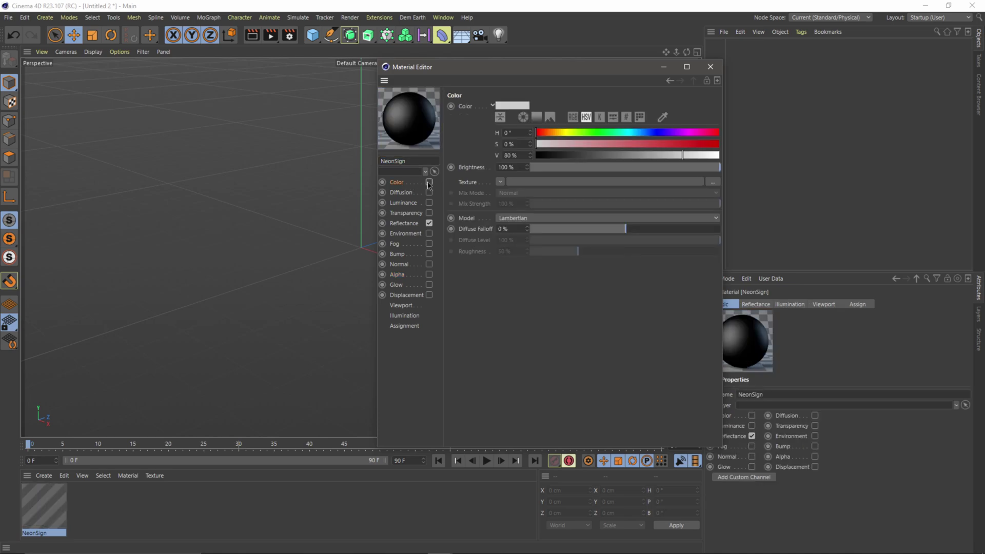
pyautogui.click(430, 224)
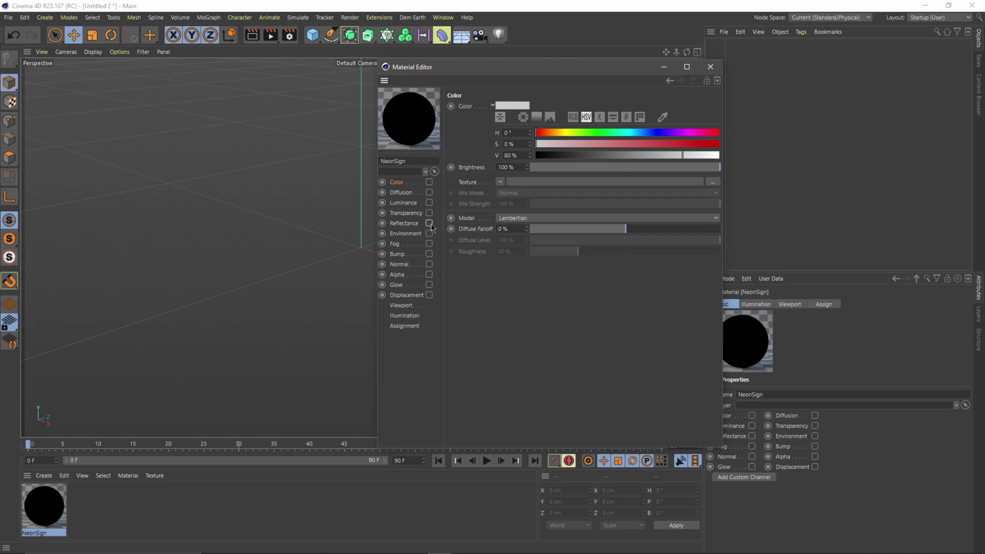
pyautogui.click(403, 203)
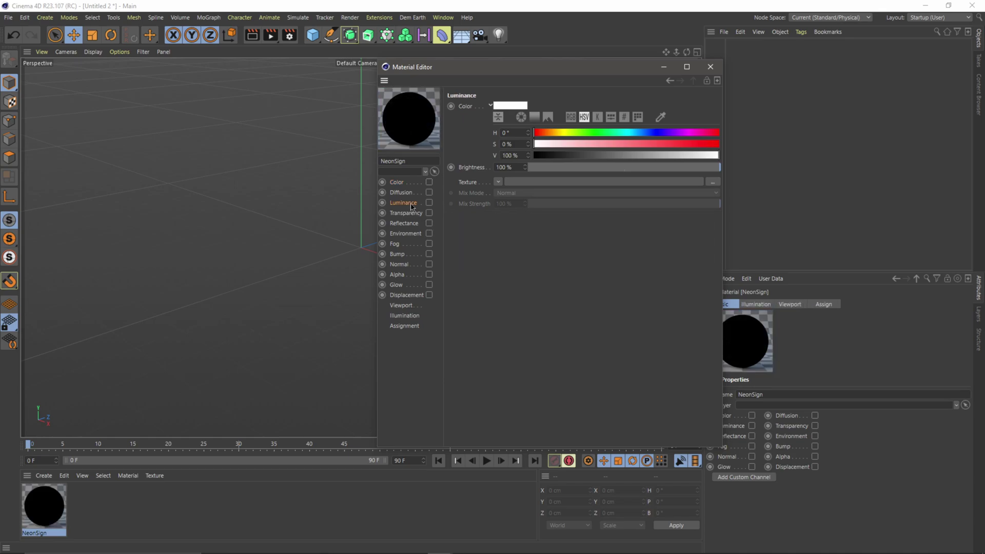
pyautogui.click(429, 203)
# Open the NEON folder in File Explorer beside Cinema 4D
pyautogui.press('super')
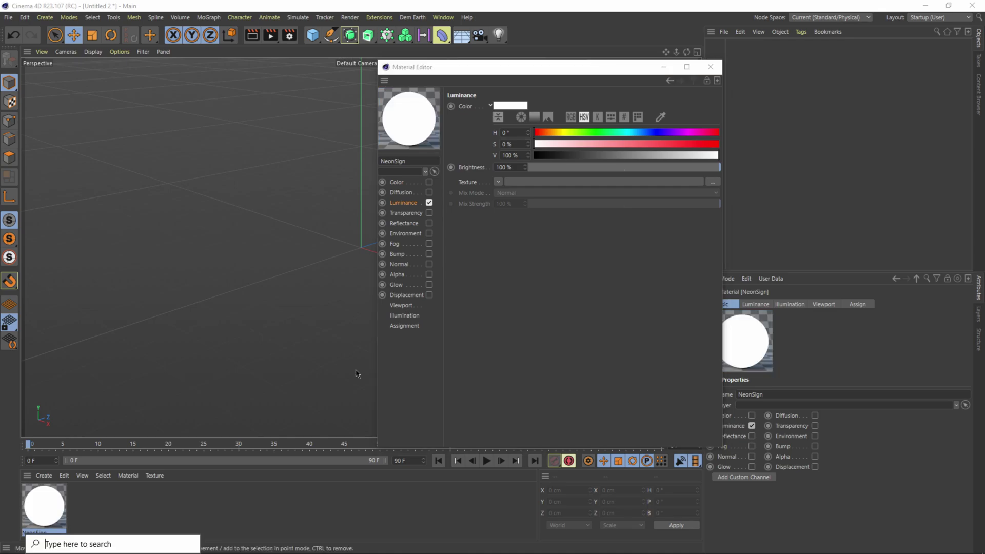
pyautogui.click(303, 539)
pyautogui.moveTo(585, 78); pyautogui.dragTo(770, 82)
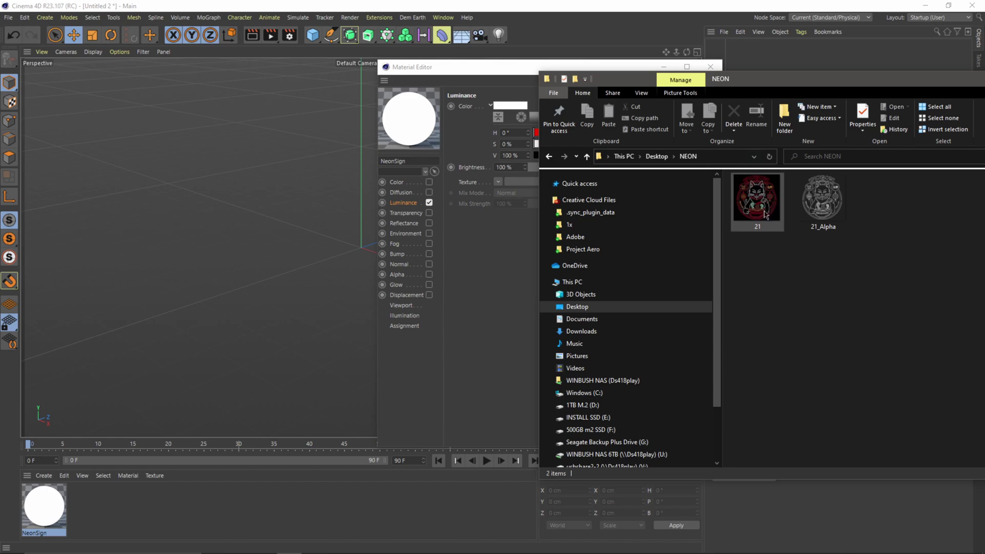
# Drop 21.jpg into NeonSign's Luminance Texture slot without copying it into the project
pyautogui.moveTo(520, 67); pyautogui.dragTo(362, 50)
pyautogui.click(289, 551)
pyautogui.moveTo(757, 198); pyautogui.dragTo(395, 170)
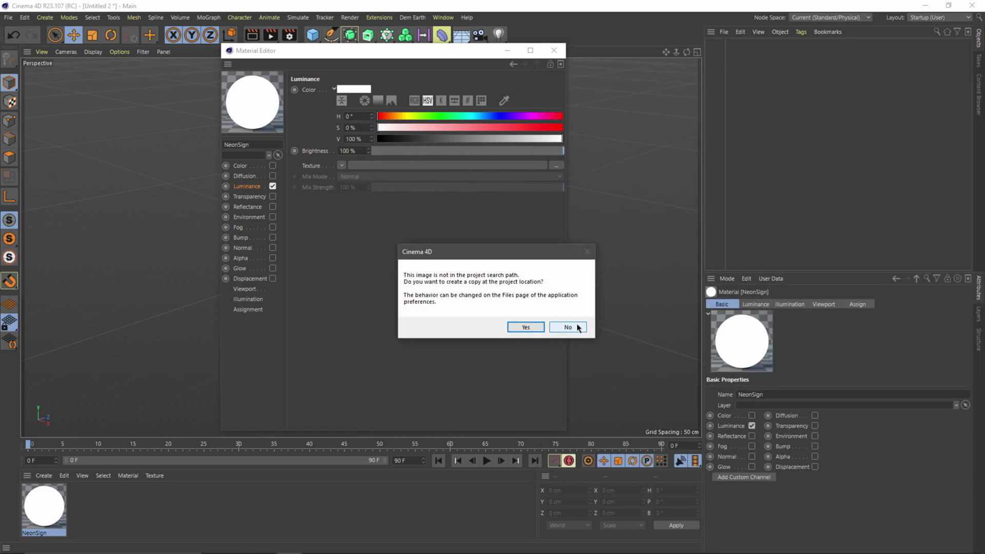
pyautogui.click(568, 327)
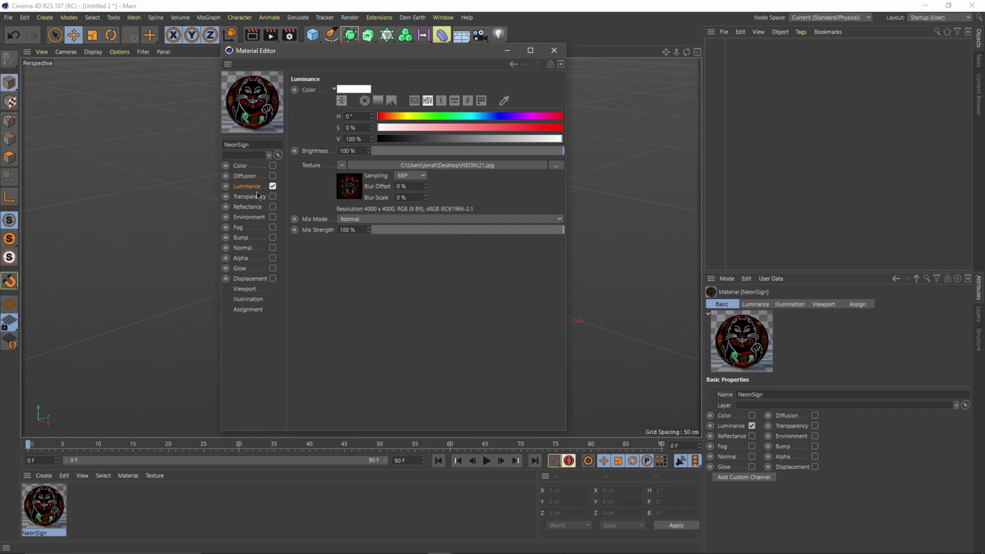
# Enable NeonSign's Alpha channel with 21_Alpha.png as its texture, then close the Material Editor
pyautogui.click(251, 259)
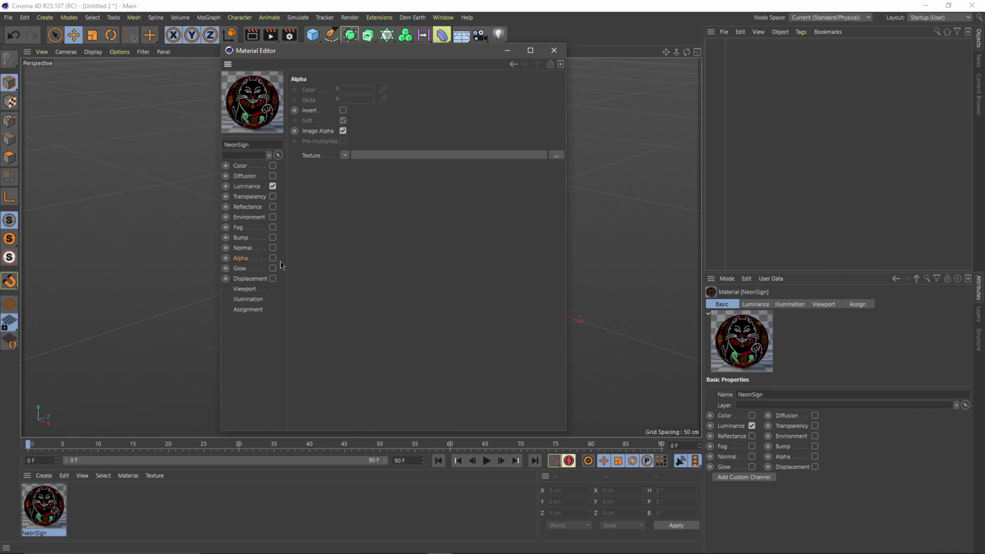
pyautogui.click(273, 259)
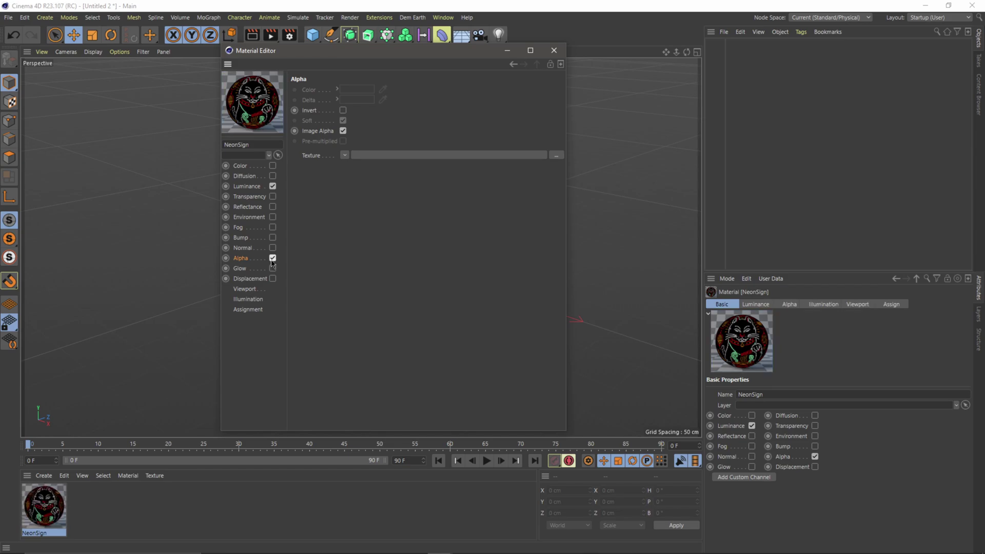
pyautogui.press('super')
pyautogui.click(289, 543)
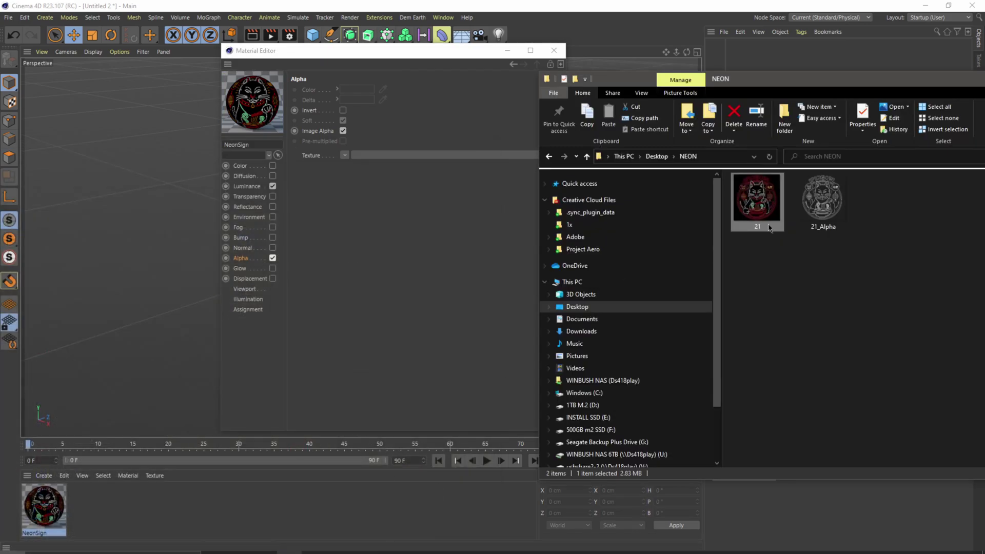
pyautogui.click(822, 201)
pyautogui.moveTo(833, 205); pyautogui.dragTo(453, 157)
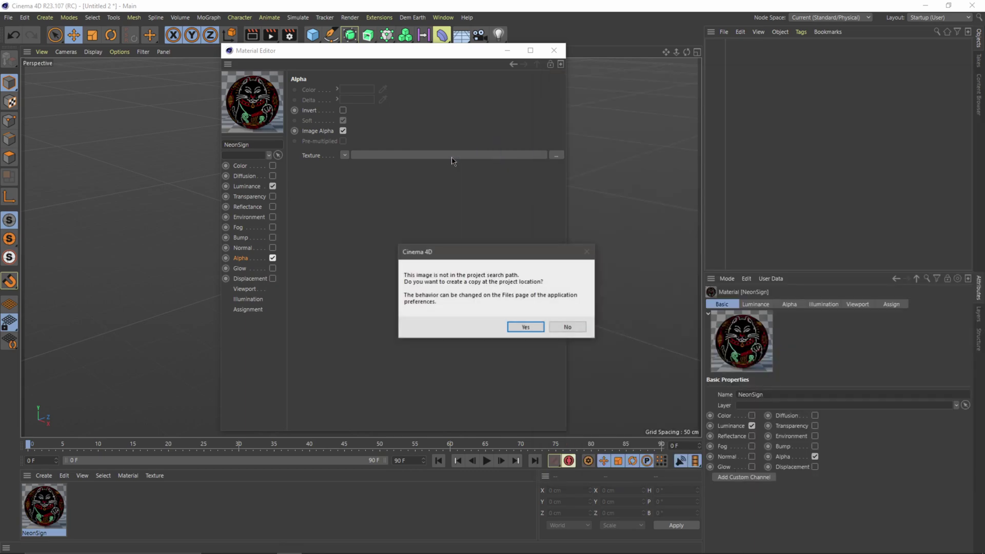
pyautogui.click(568, 327)
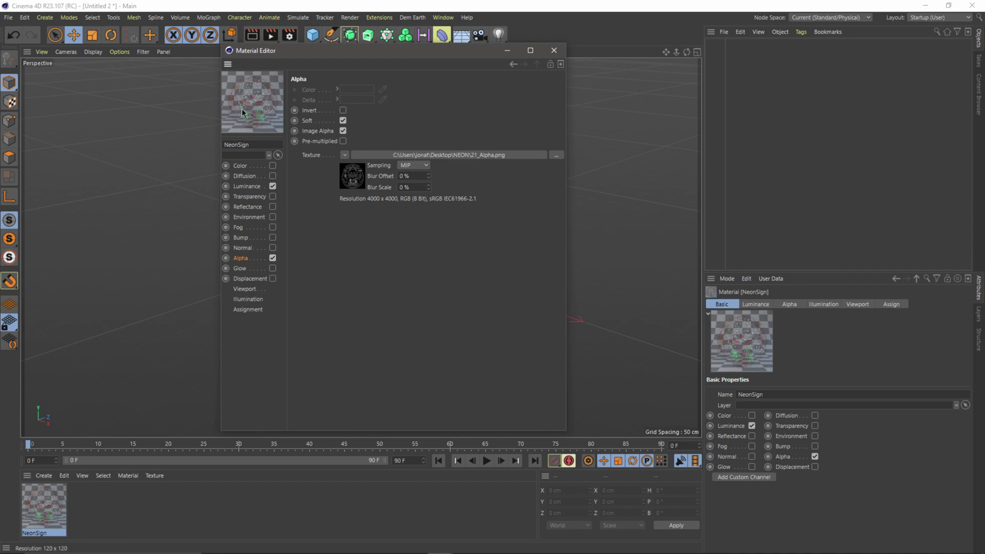
pyautogui.moveTo(314, 51); pyautogui.dragTo(371, 61)
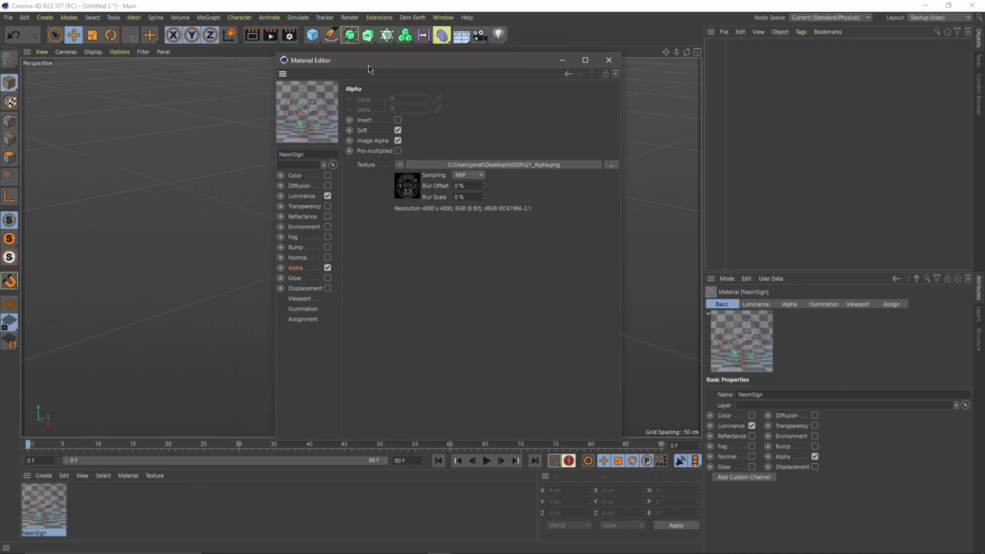
pyautogui.click(611, 61)
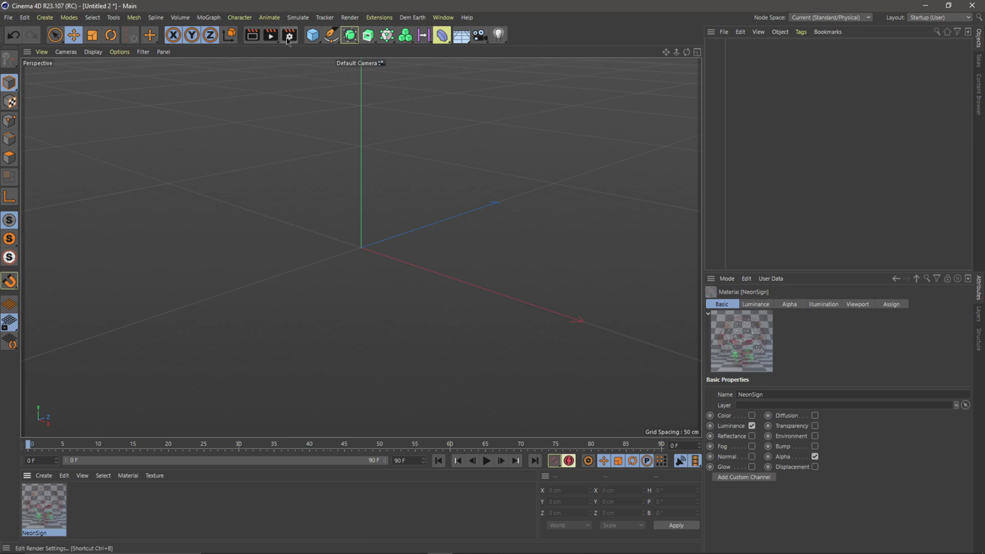
# Add a Plane primitive and set its width and height to 4000 cm
pyautogui.click(313, 36)
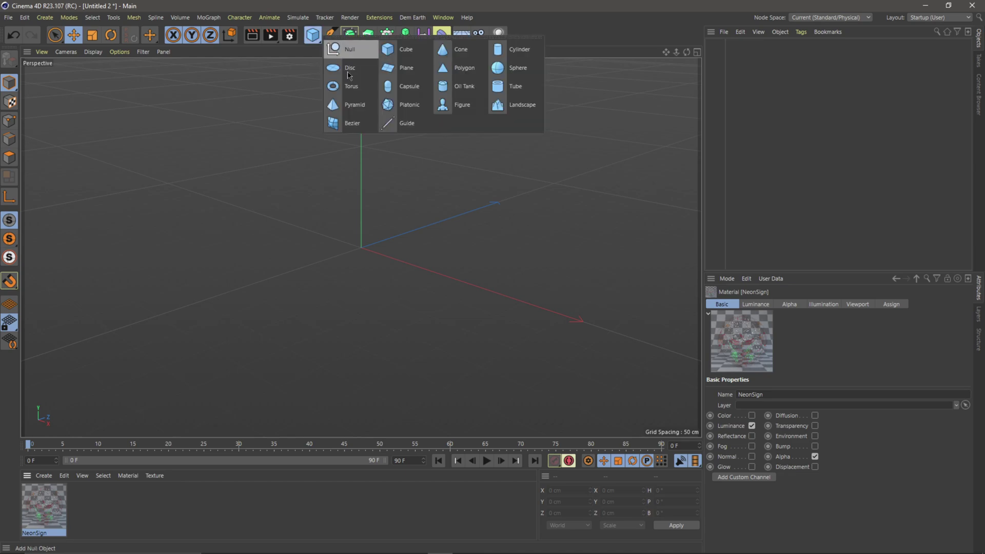
pyautogui.click(407, 66)
pyautogui.click(768, 329)
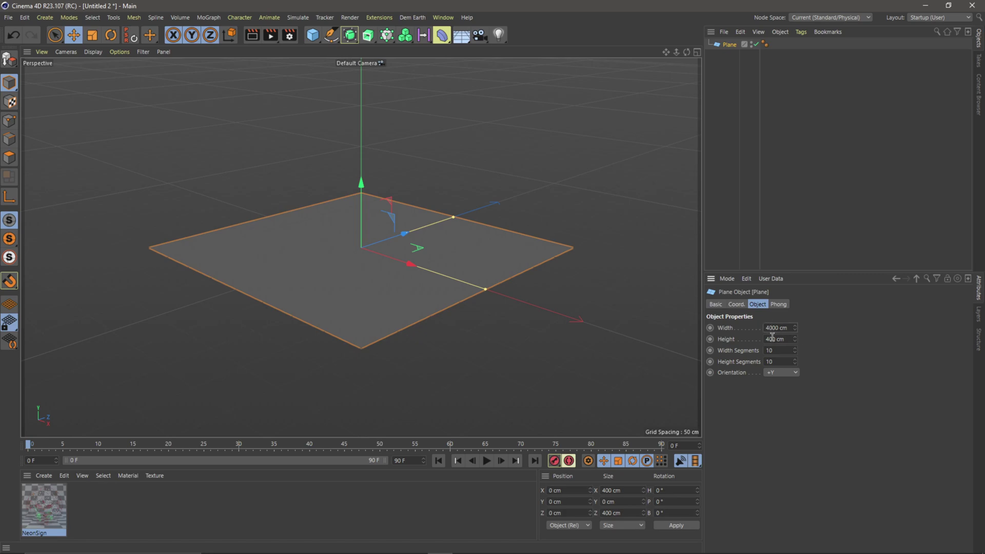
pyautogui.click(772, 339)
pyautogui.write('0')
pyautogui.press('Return')
# Apply the NeonSign material to the plane so the neon cat artwork shows
pyautogui.scroll(-3, 272, 173)
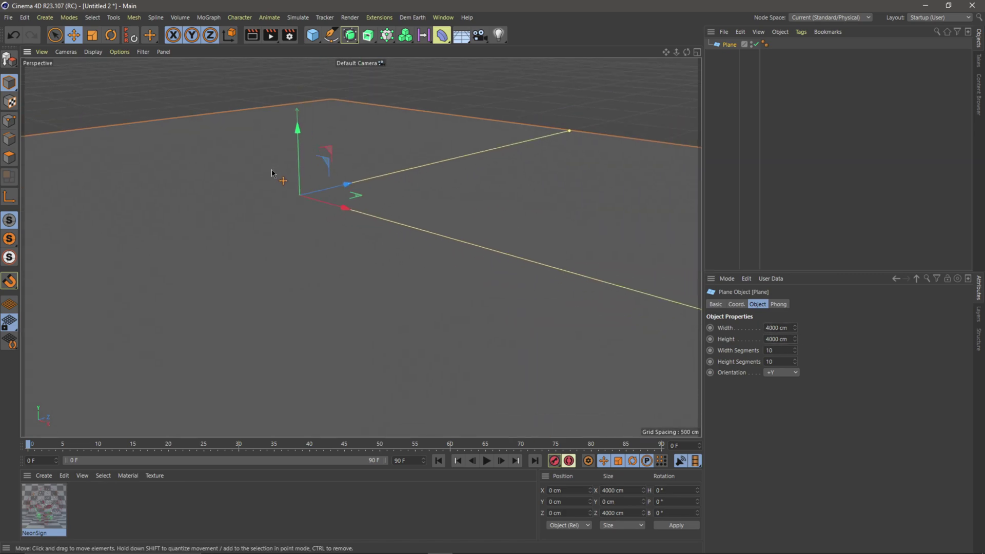
pyautogui.scroll(6, 272, 173)
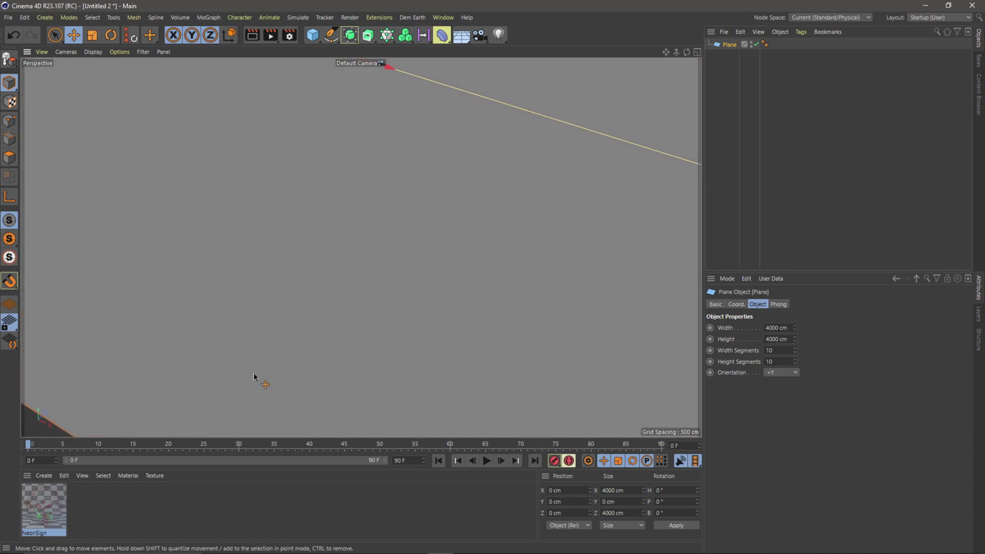
pyautogui.moveTo(43, 505); pyautogui.dragTo(413, 298)
# Render a viewport preview of the neon sign on black, then show Project Settings with Ctrl+D
pyautogui.click(240, 17)
pyautogui.press('Escape')
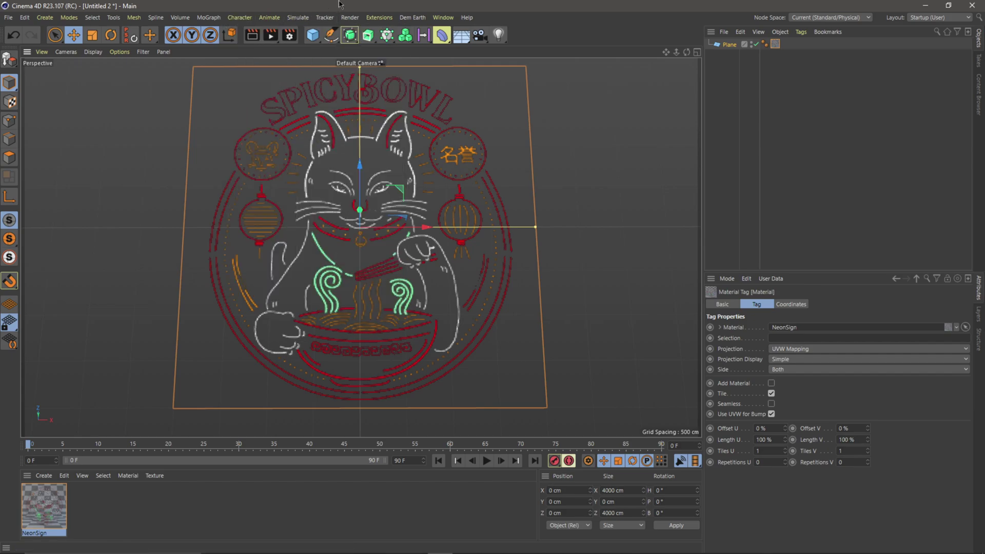
pyautogui.click(252, 35)
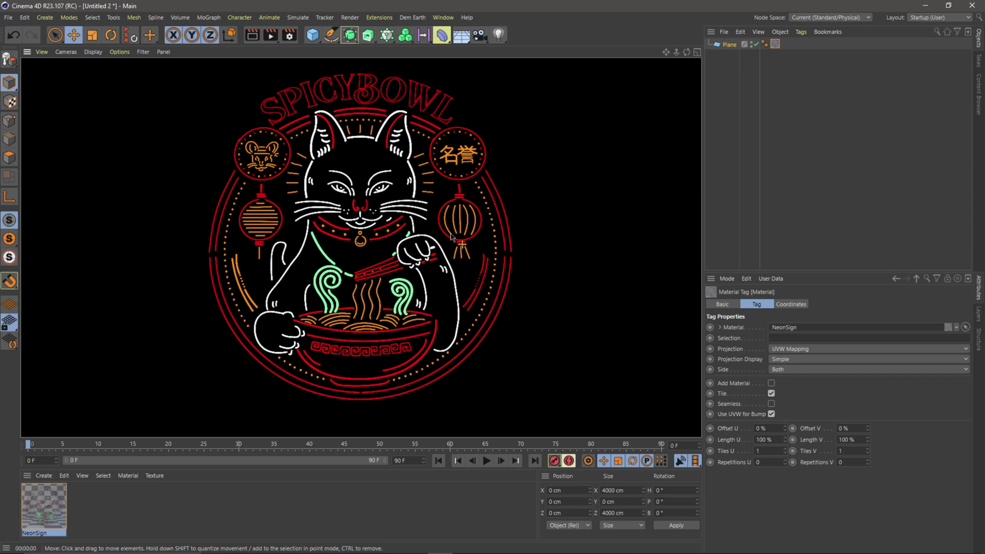
pyautogui.hotkey('ctrl', 'd')
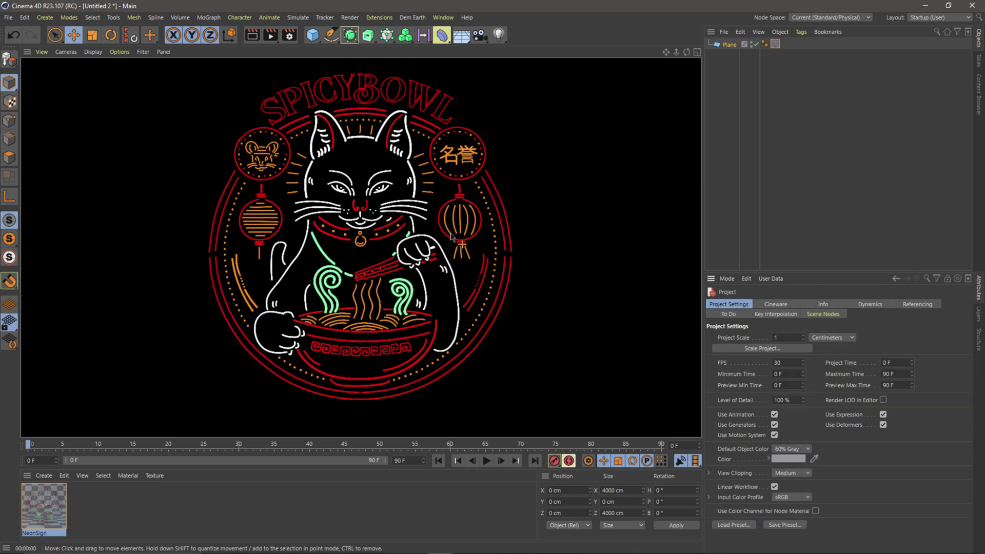
# In the Cineware project tab, enable Save Material Cache using PNG format at 16 Bit/Channel
pyautogui.moveTo(825, 271); pyautogui.dragTo(774, 203)
pyautogui.click(769, 236)
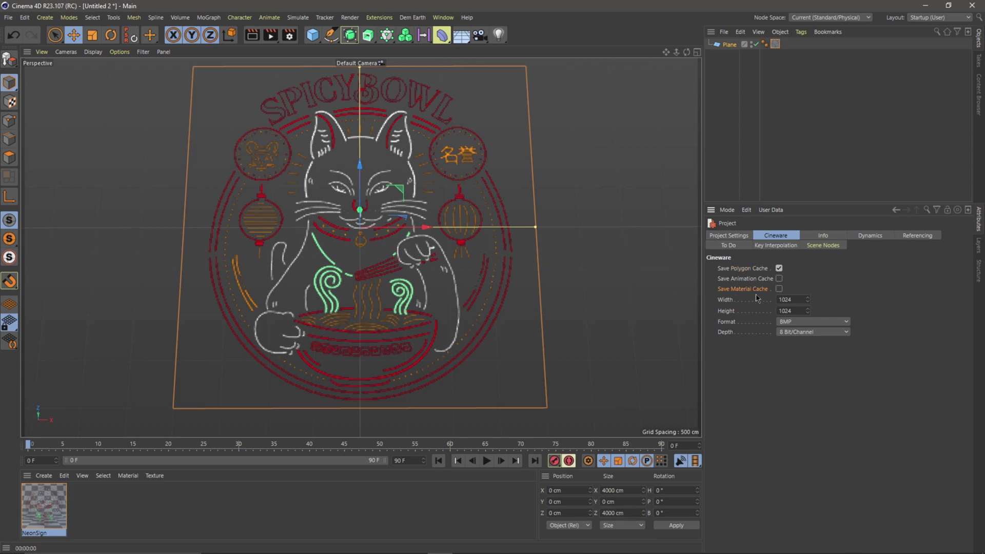
pyautogui.click(778, 291)
pyautogui.click(816, 324)
pyautogui.click(790, 424)
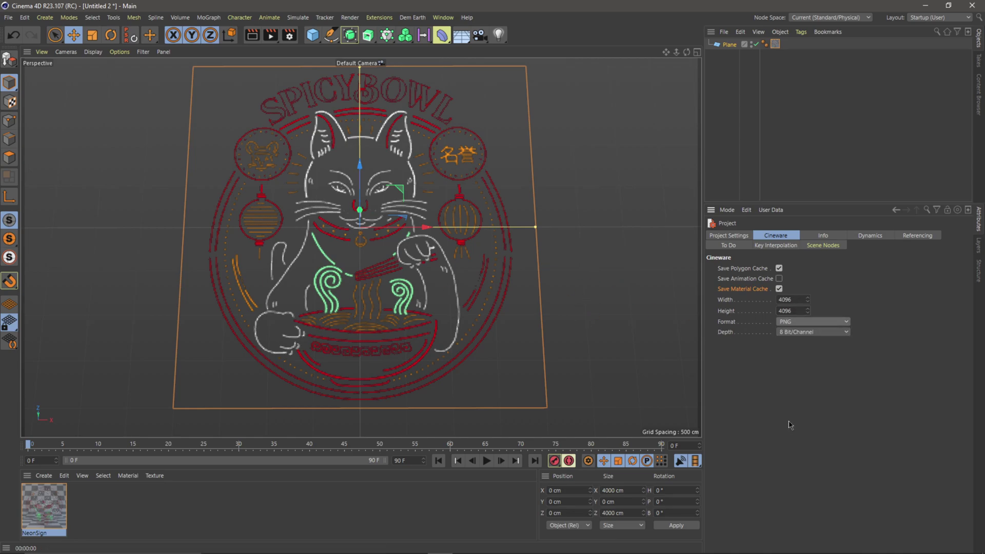
pyautogui.click(780, 334)
pyautogui.click(799, 352)
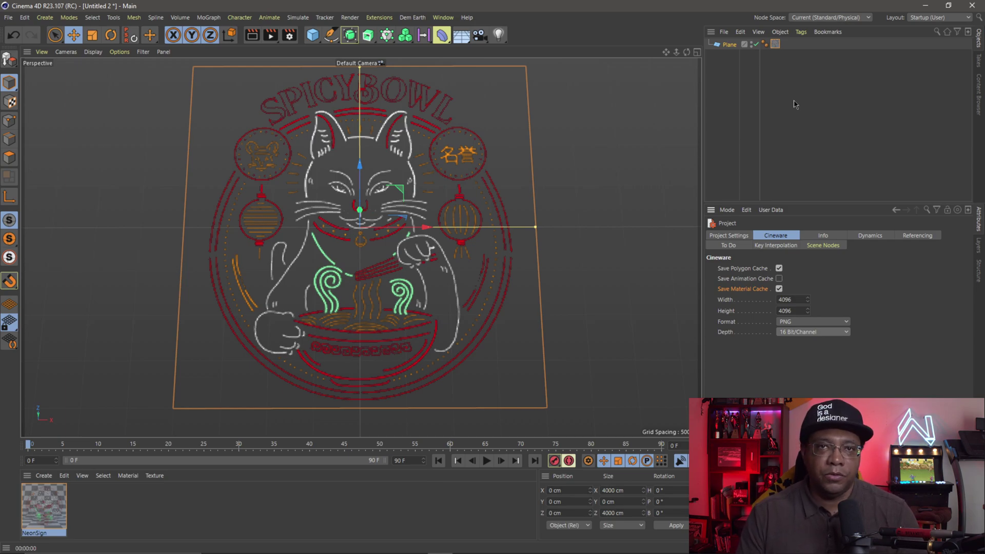
# Save the project as NeonSign_C4D in the Desktop's NEON folder
pyautogui.click(7, 17)
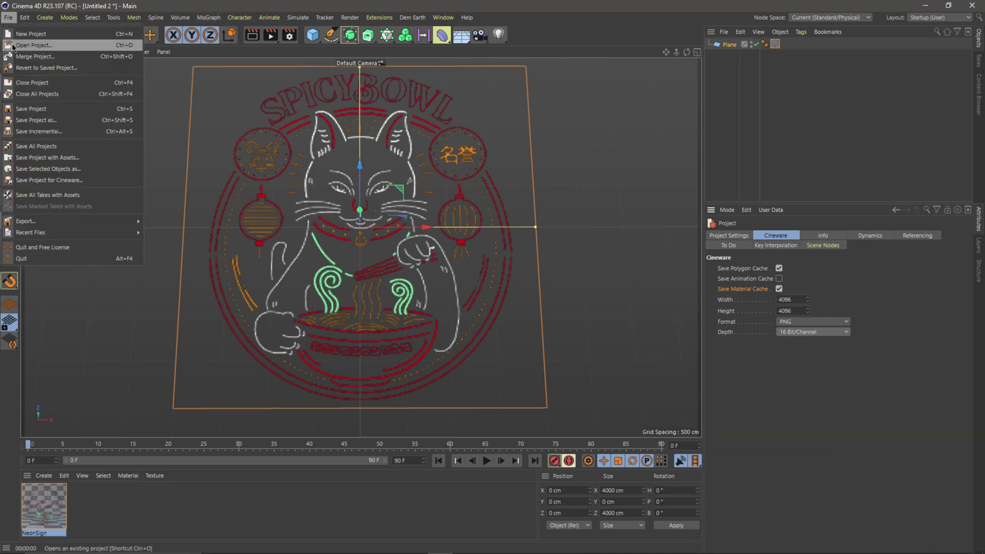
pyautogui.click(47, 124)
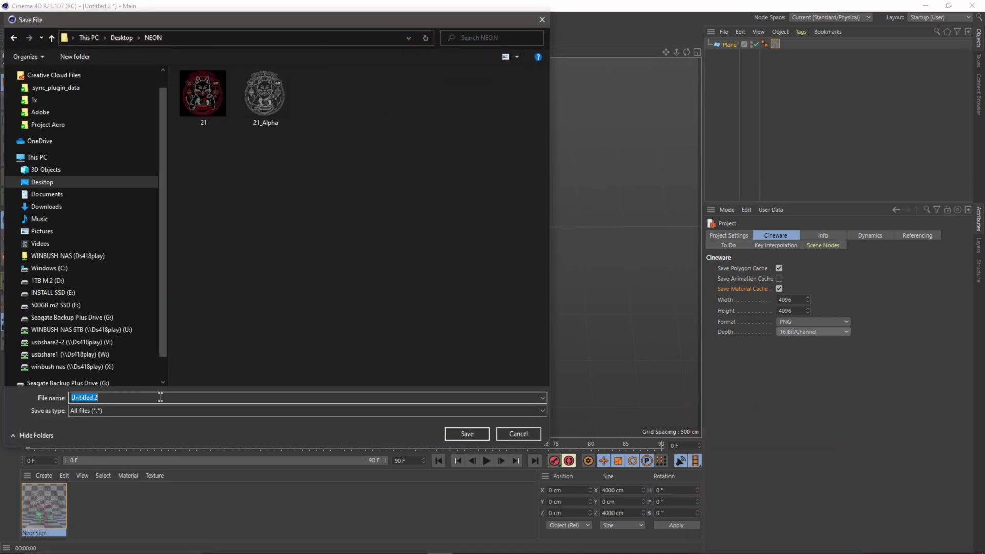
pyautogui.write('NeonSign_C4D')
pyautogui.click(468, 433)
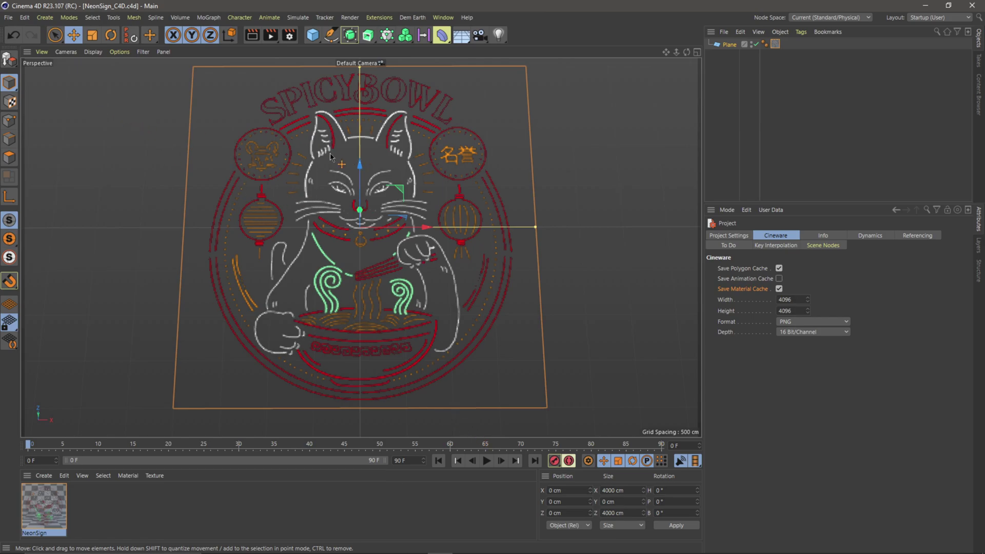
# Start a new Film, Television, and Live Events project from the Blank template
pyautogui.press('super')
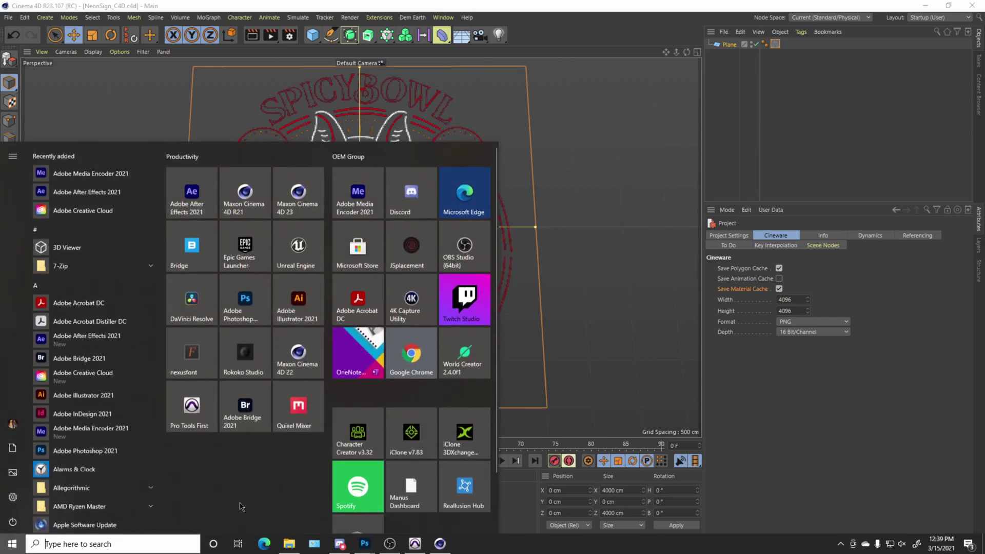
pyautogui.press('Escape')
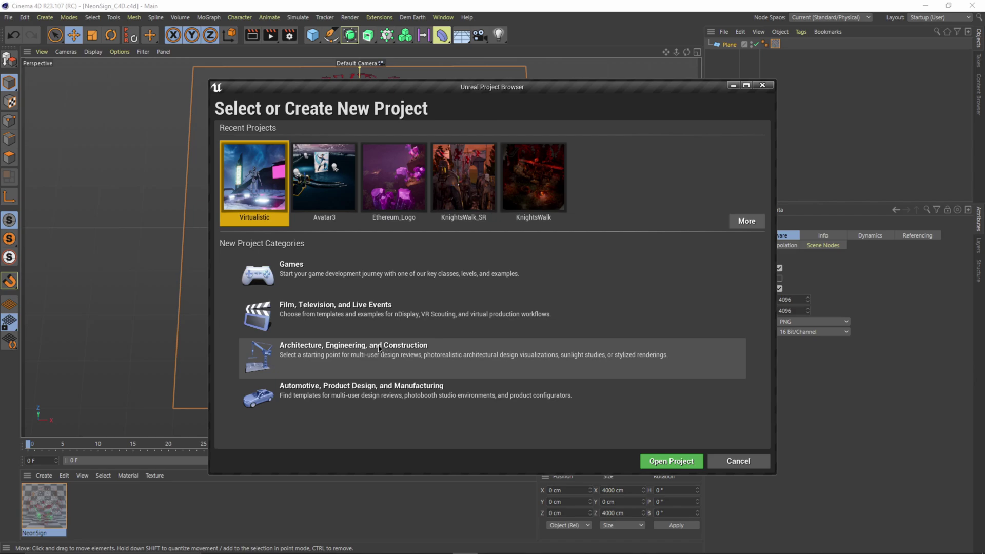
pyautogui.click(395, 315)
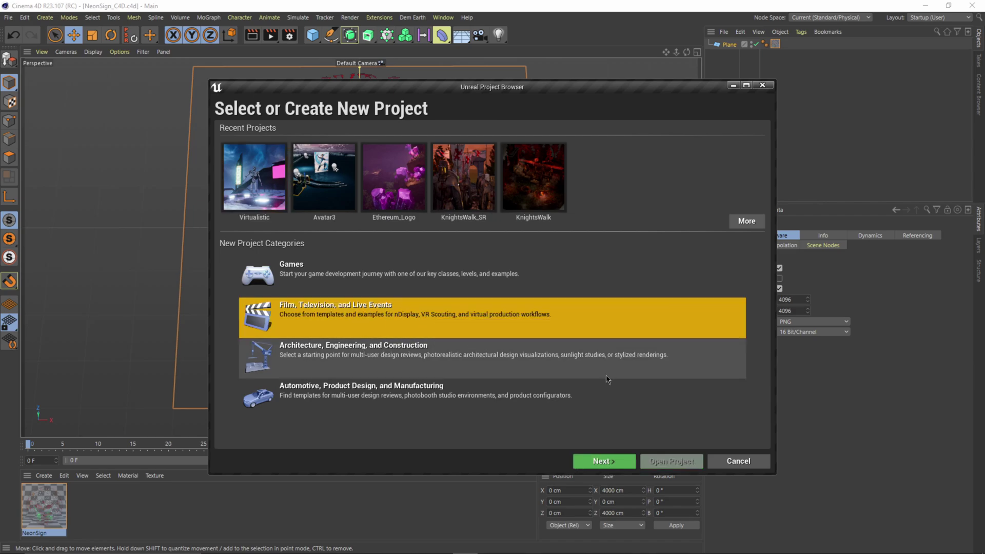
pyautogui.click(601, 461)
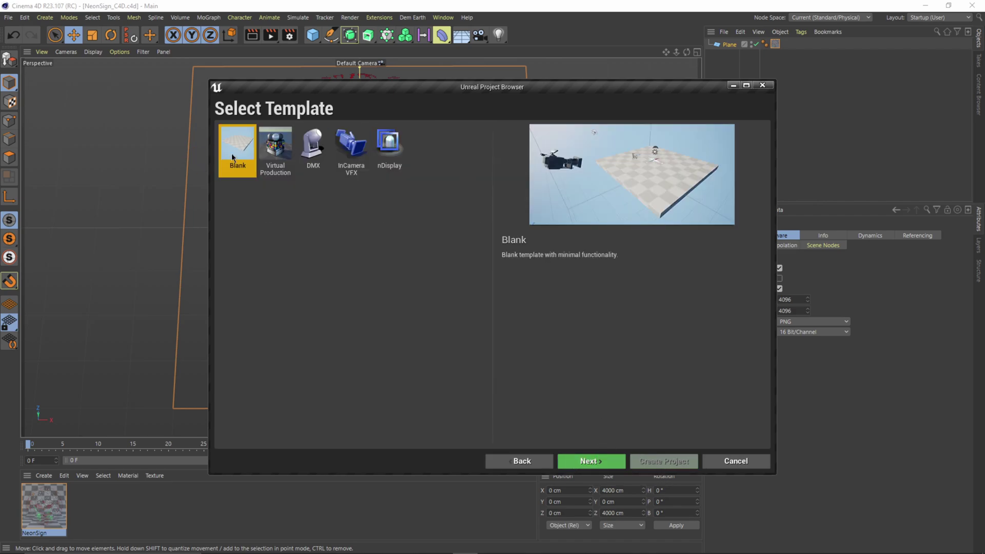
pyautogui.click(604, 458)
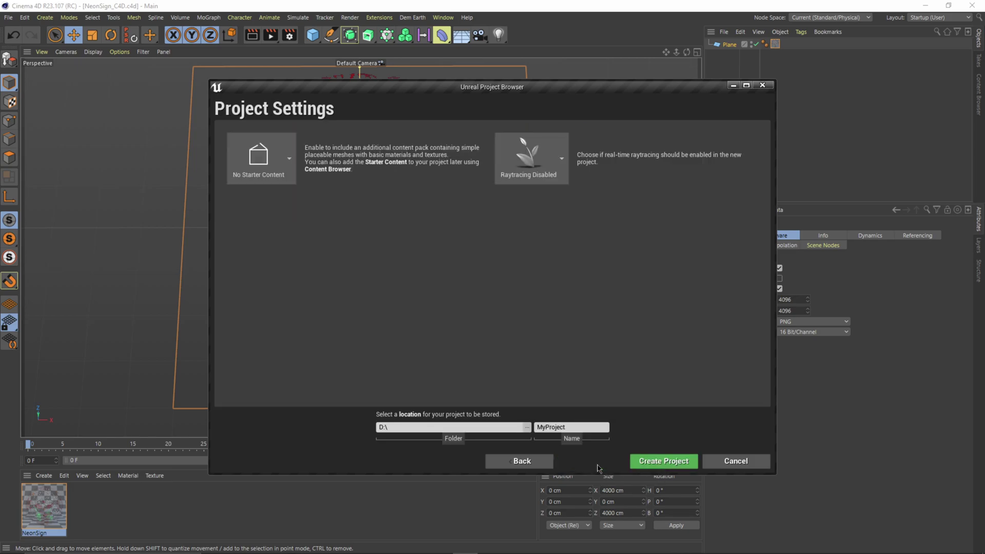
# Enable raytracing, name the project NeonSign, and create it
pyautogui.click(532, 157)
pyautogui.click(533, 254)
pyautogui.moveTo(593, 427); pyautogui.dragTo(510, 420)
pyautogui.write('NeonSign')
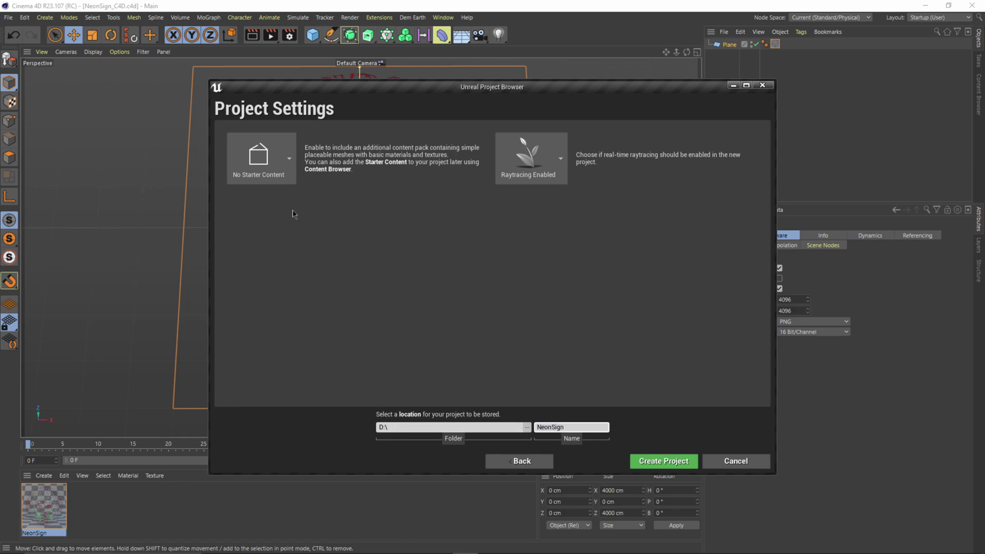
pyautogui.click(657, 460)
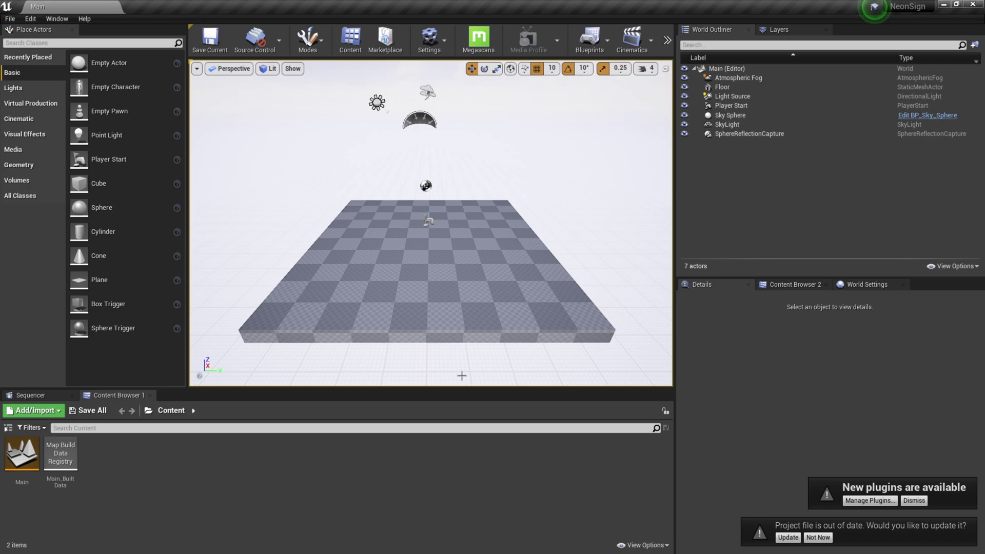
# Enable the beta Datasmith C4D Importer plugin found by searching 'c4d', then restart the editor
pyautogui.click(429, 40)
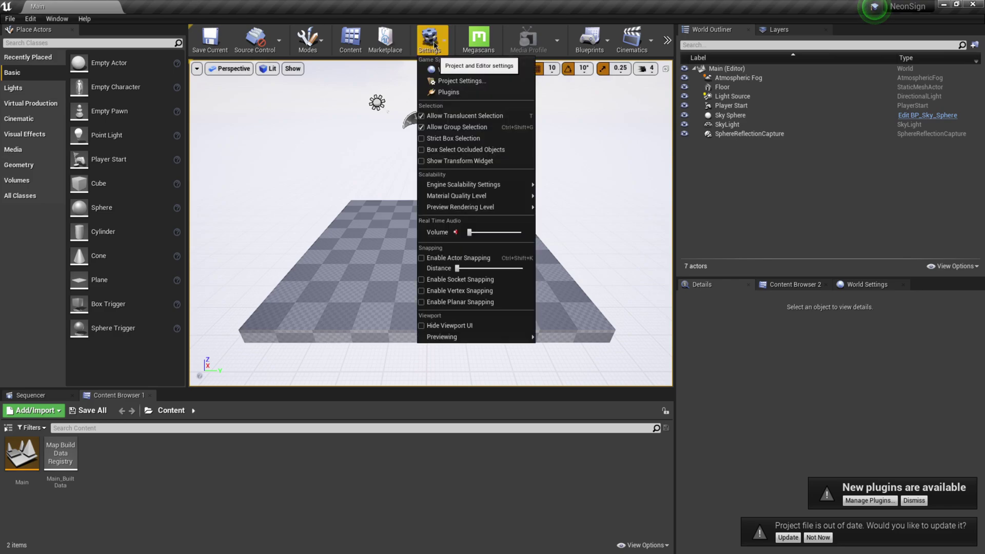
pyautogui.click(467, 93)
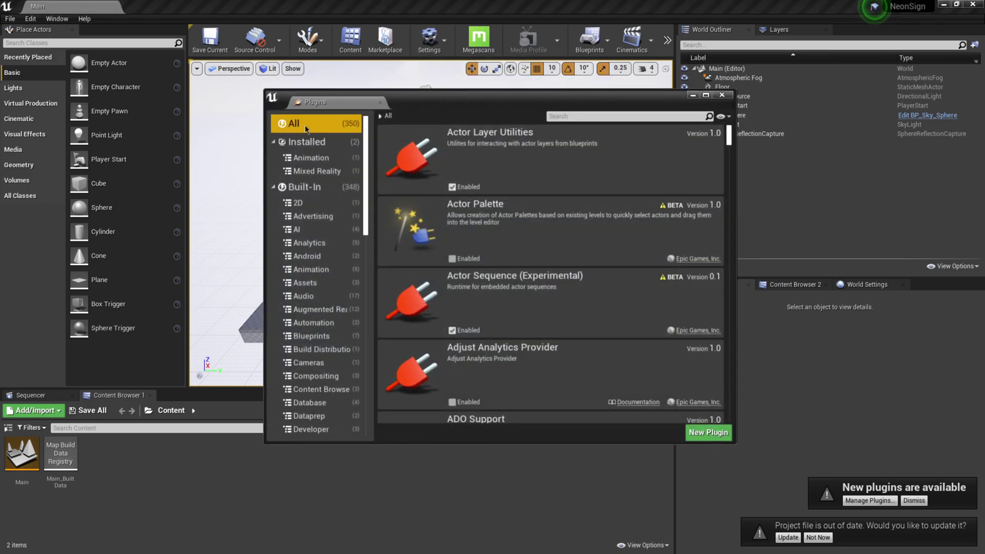
pyautogui.click(601, 116)
pyautogui.write('c4d')
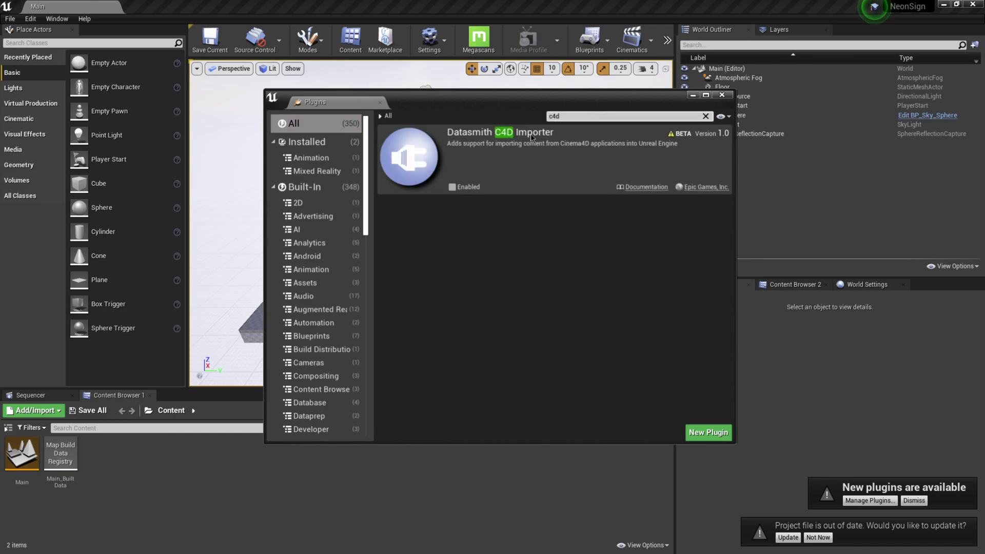
pyautogui.click(453, 188)
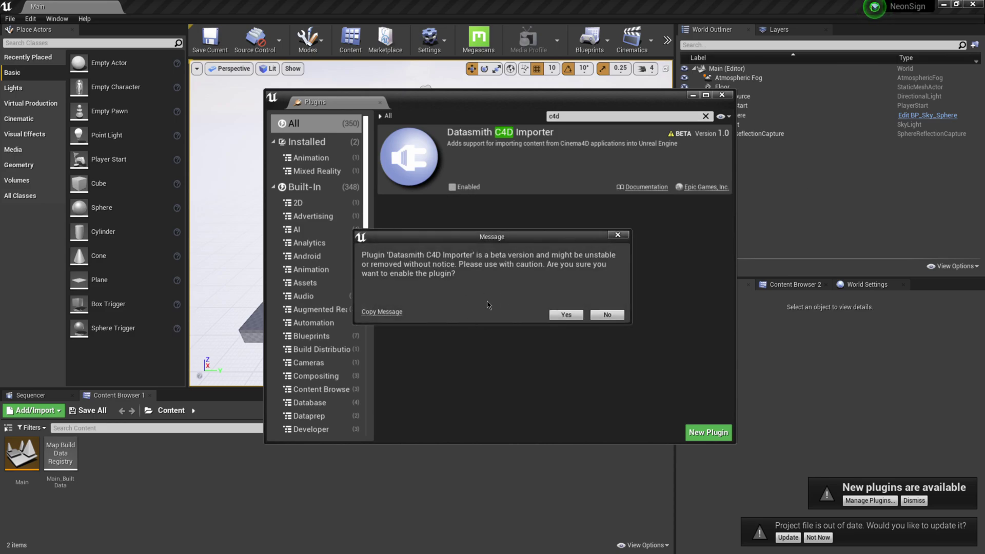
pyautogui.click(567, 317)
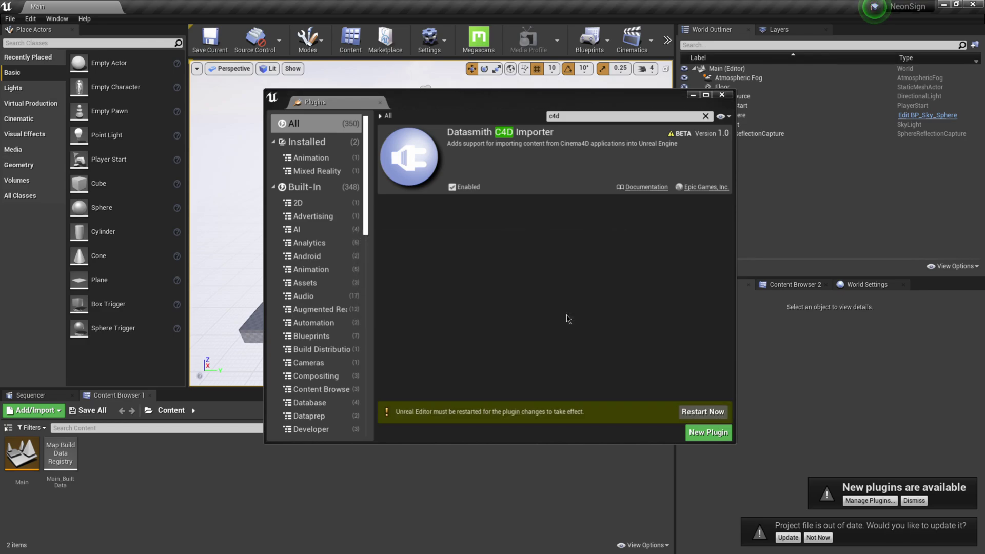
pyautogui.click(702, 409)
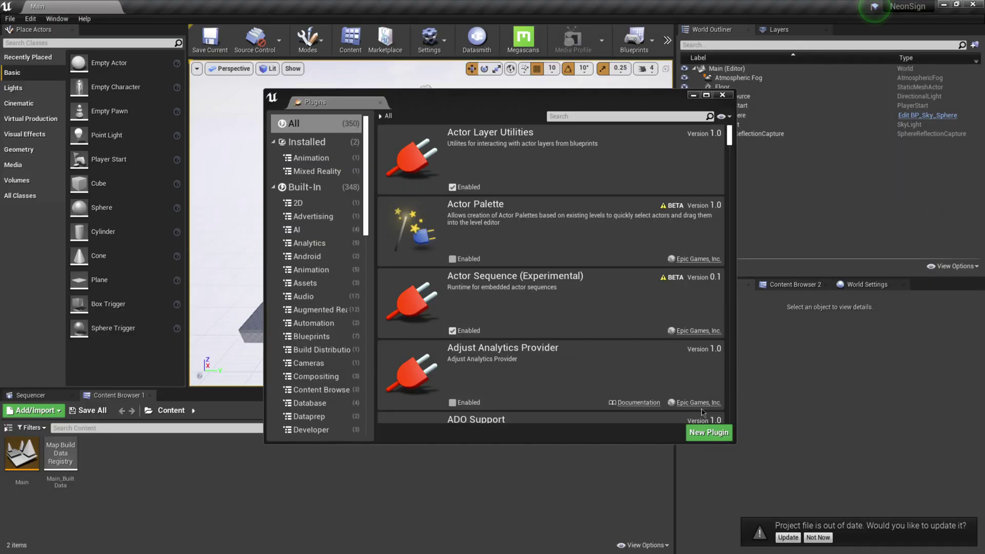
# Update the project file, then pick NeonSign_C4D from Desktop > NEON for Datasmith import
pyautogui.click(722, 95)
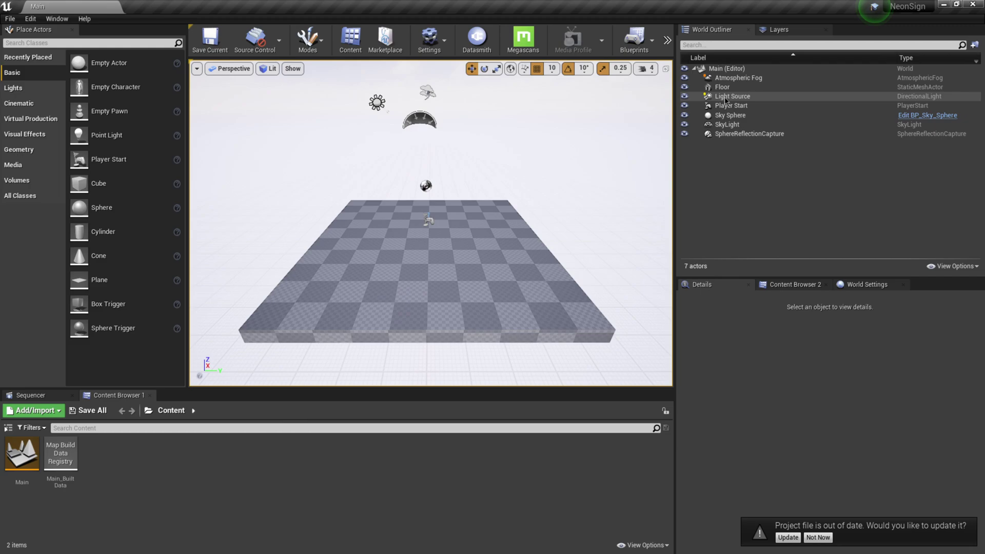
pyautogui.click(788, 538)
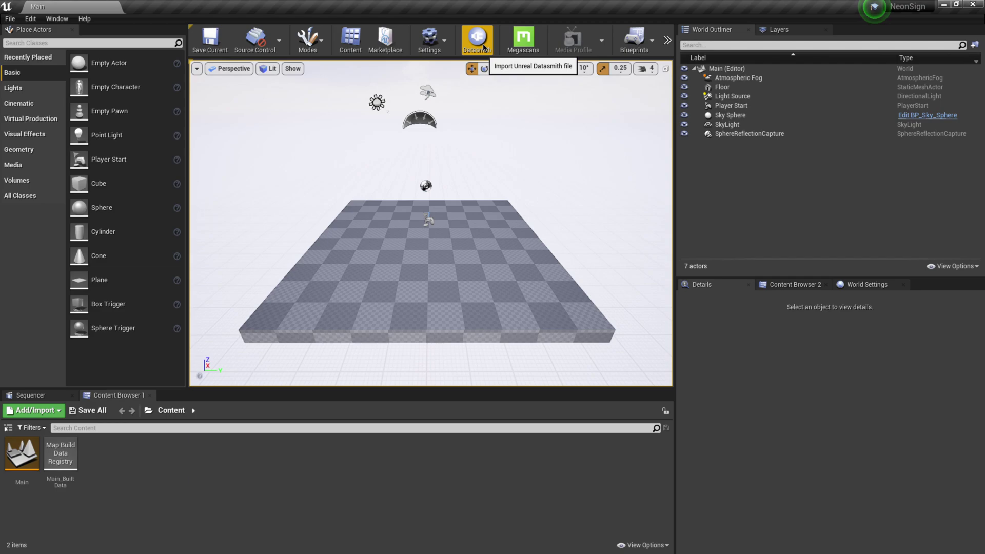
pyautogui.click(483, 44)
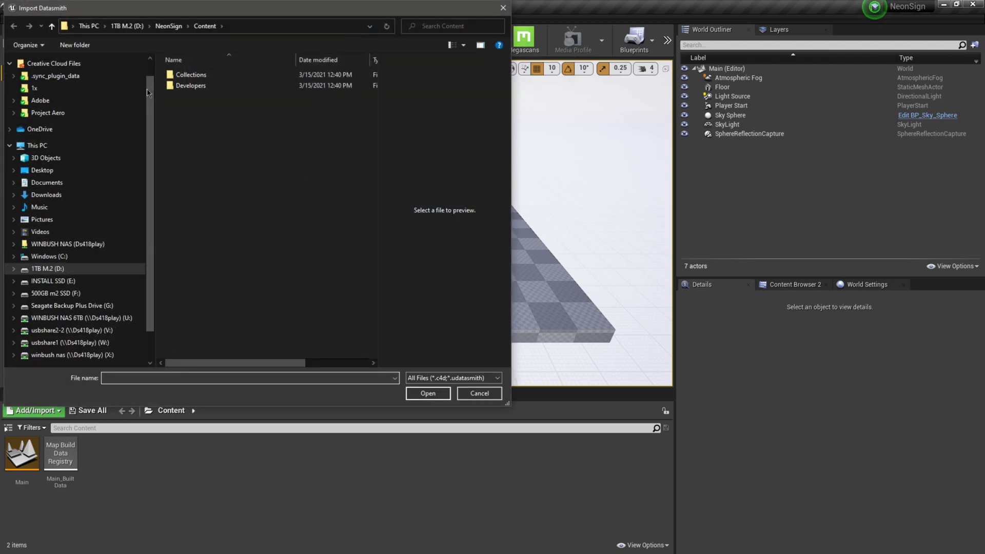
pyautogui.click(169, 27)
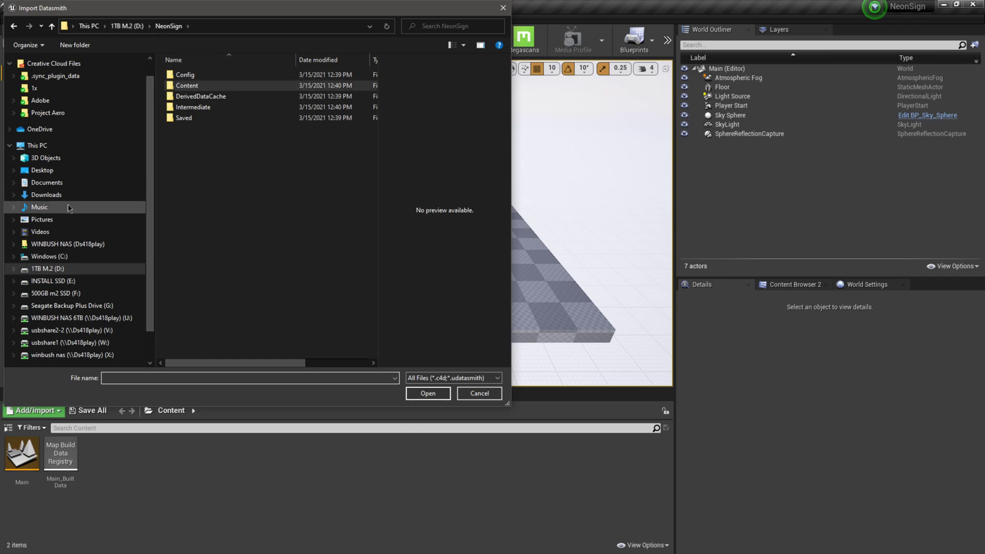
pyautogui.click(43, 170)
pyautogui.doubleClick(204, 97)
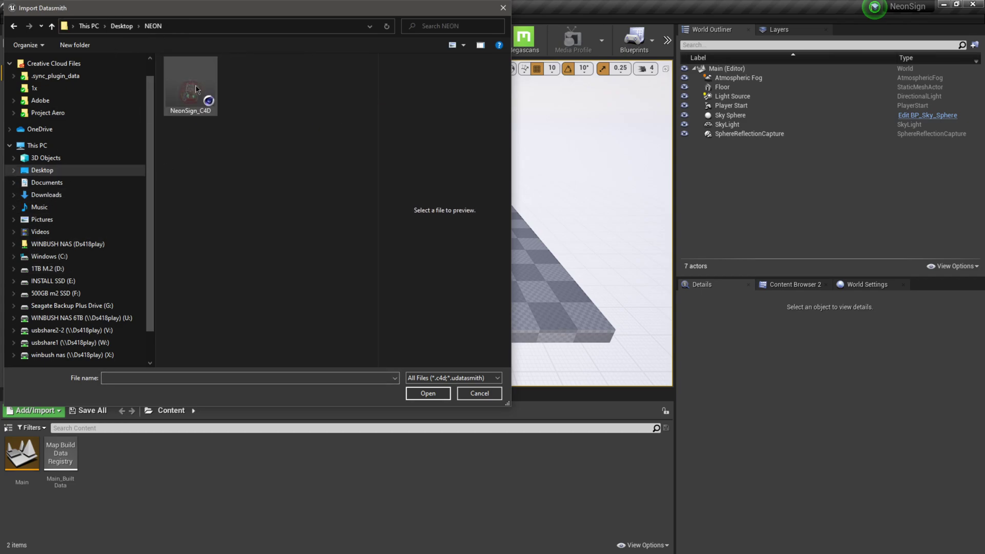
pyautogui.click(199, 104)
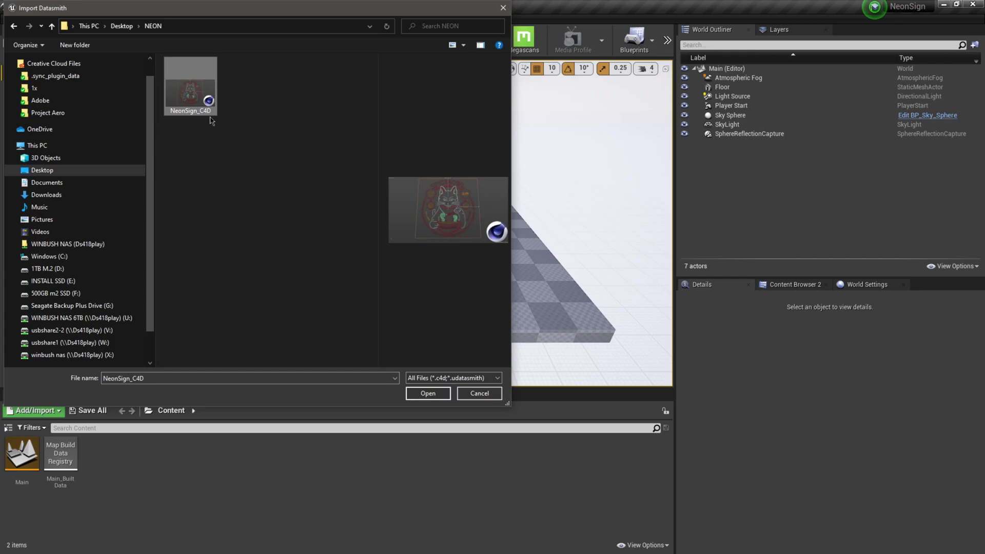
pyautogui.click(439, 398)
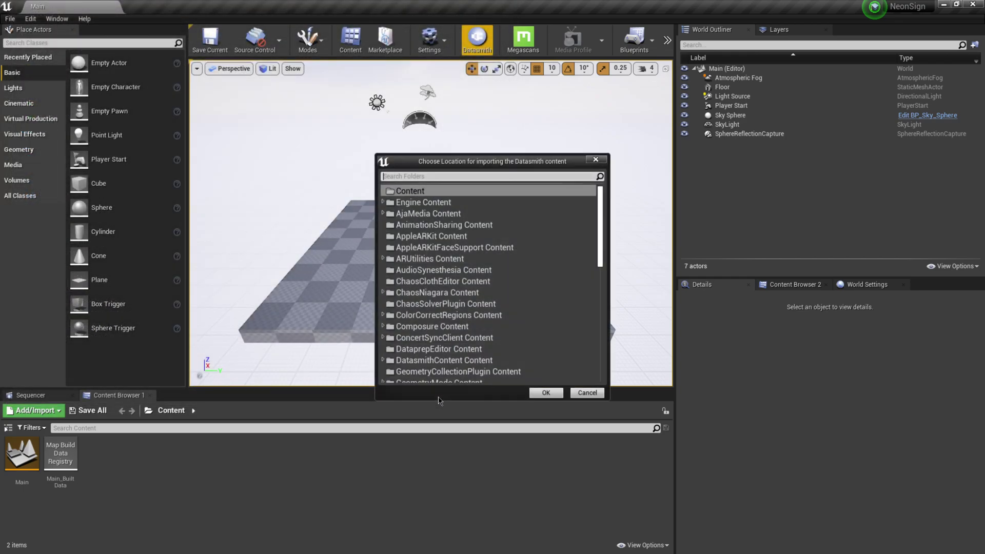
# Import the NeonSign_C4D scene into the Content folder
pyautogui.click(405, 192)
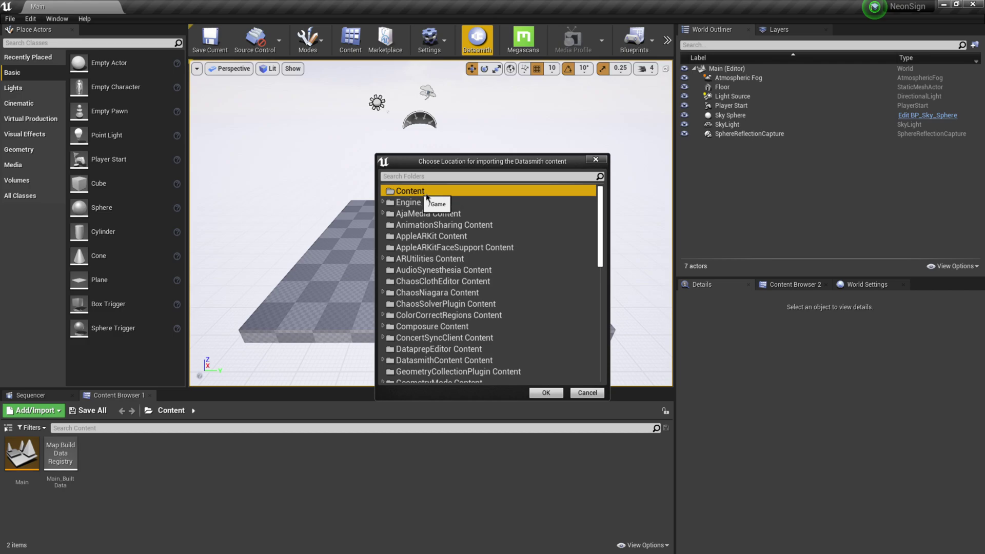
pyautogui.click(546, 393)
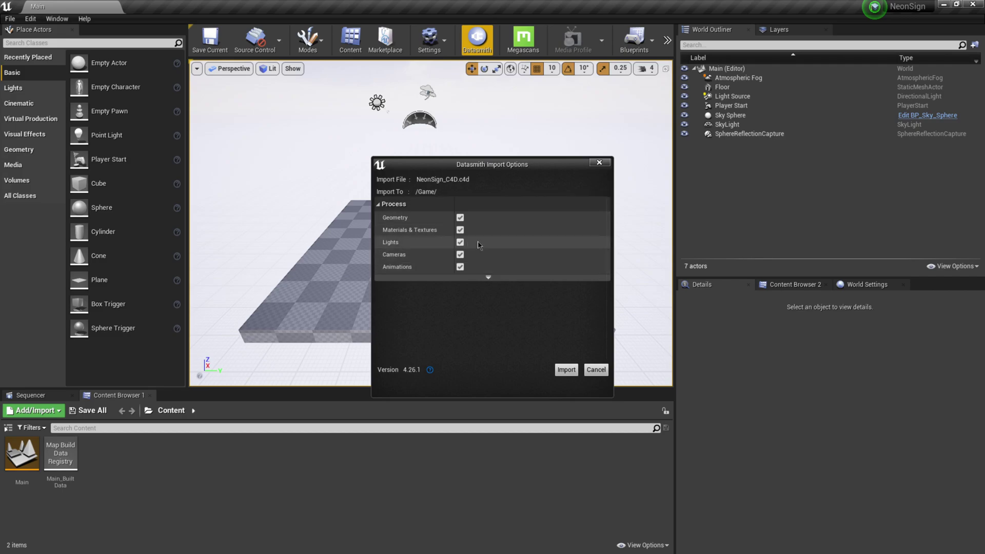
pyautogui.click(567, 370)
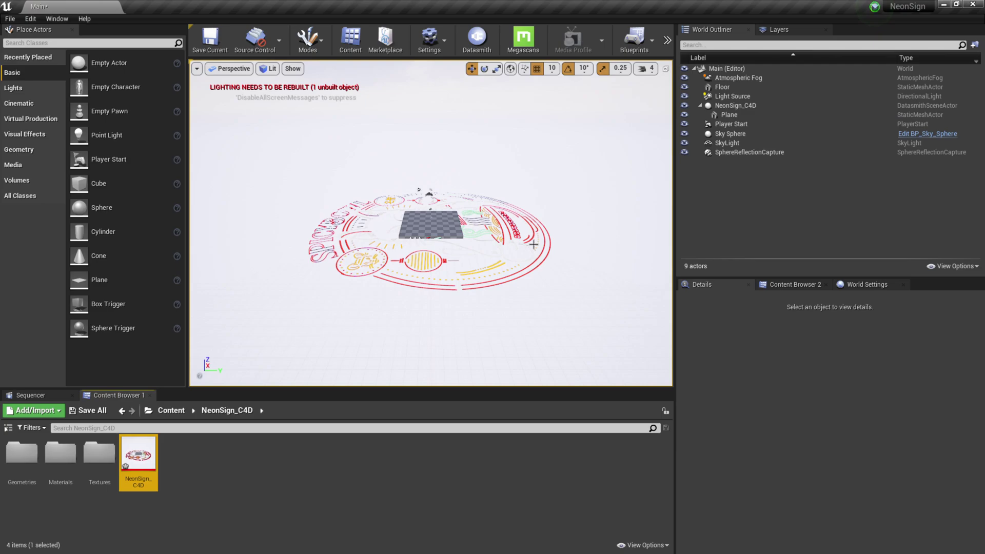
# Look down on the sign and delete the checkered Floor
pyautogui.keyDown('alt'); pyautogui.moveTo(528, 235); pyautogui.dragTo(465, 220); pyautogui.keyUp('alt')
pyautogui.scroll(3, 465, 221)
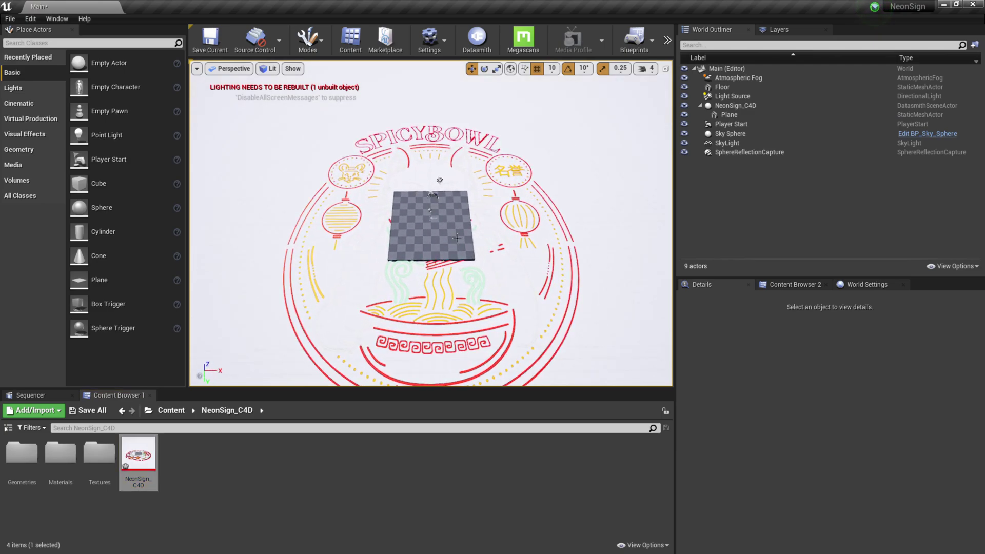
pyautogui.click(456, 238)
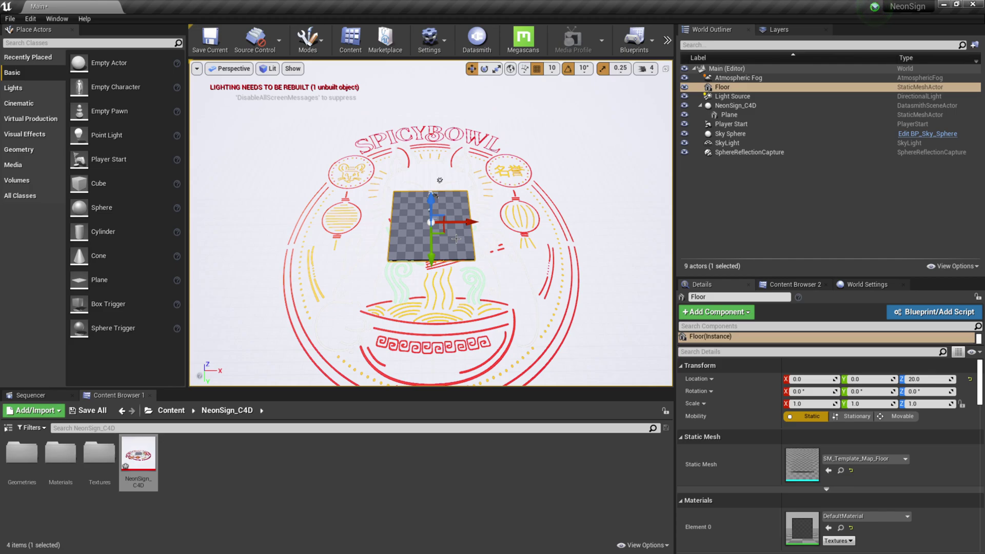
pyautogui.press('Delete')
pyautogui.scroll(8, 433, 225)
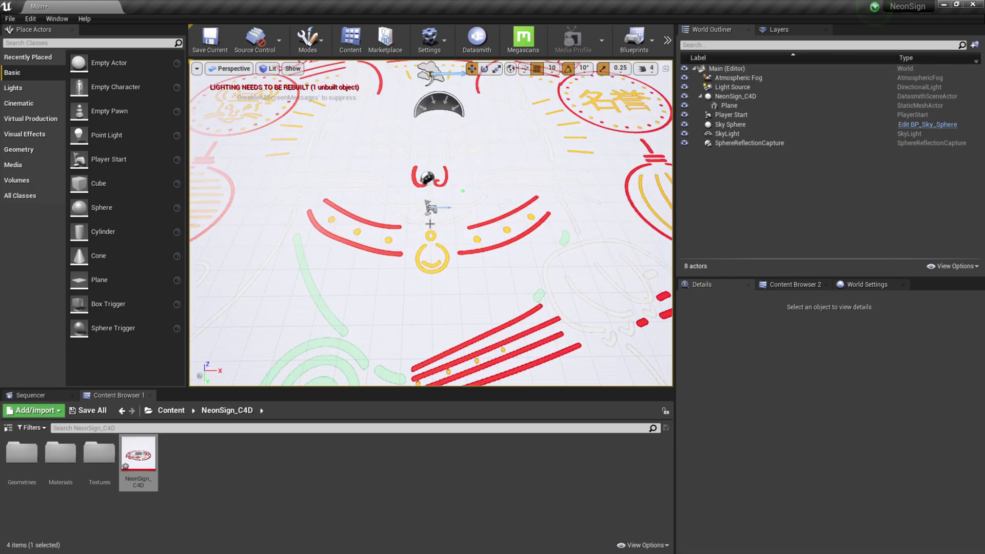
# Delete the Player Start and the Atmospheric Fog from the level
pyautogui.click(432, 206)
pyautogui.press('Delete')
pyautogui.scroll(3, 498, 198)
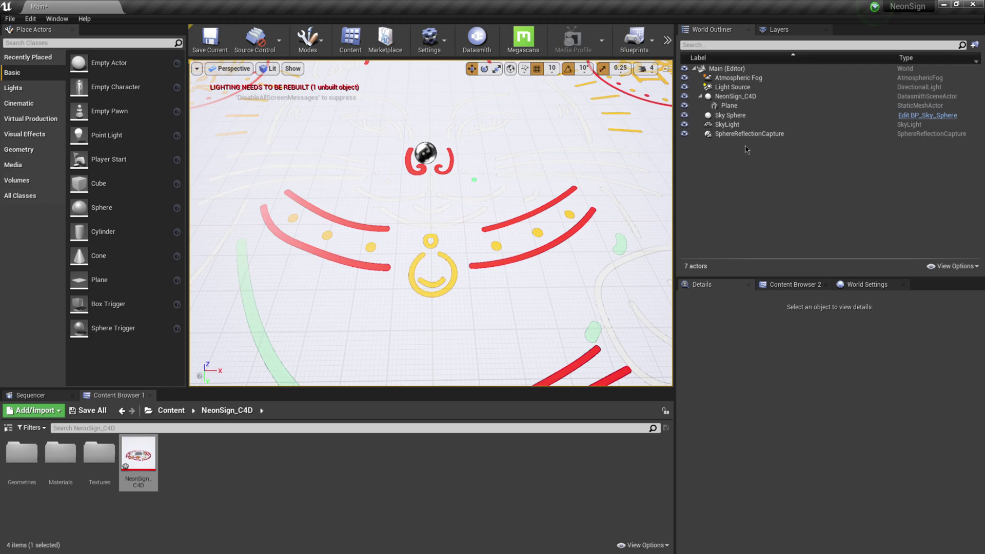
pyautogui.click(759, 125)
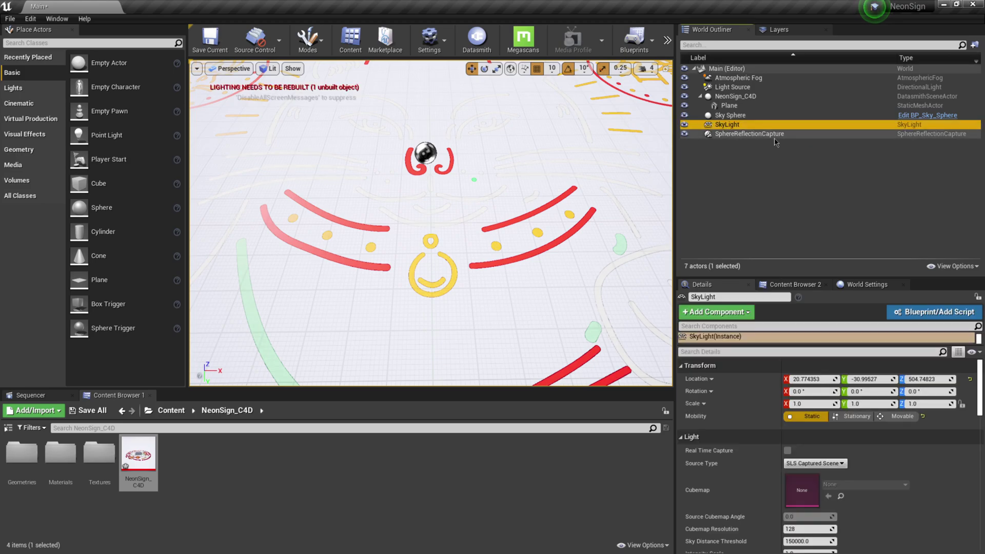
pyautogui.click(736, 79)
pyautogui.press('Delete')
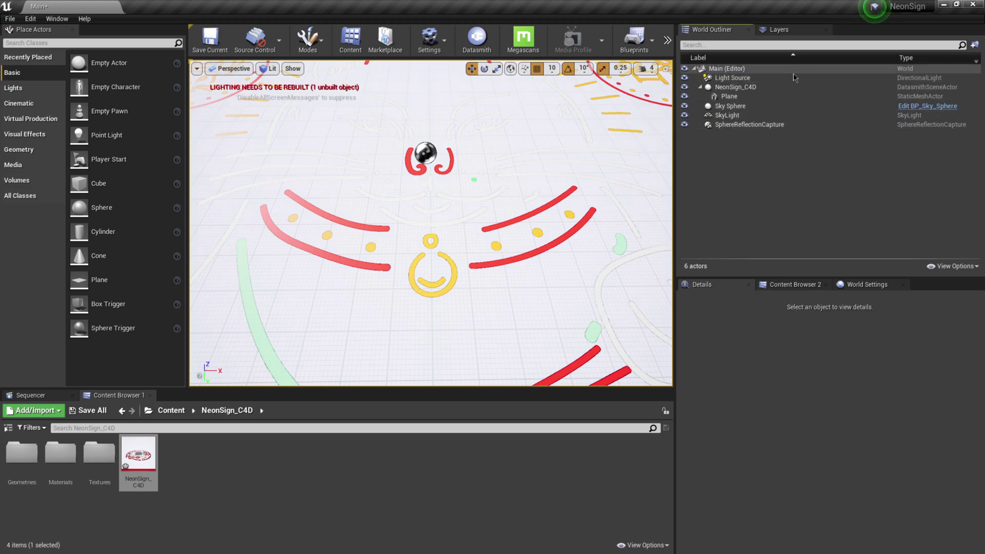
# Delete the Light Source and Sky Sphere, then centre the whole sign in view
pyautogui.click(738, 79)
pyautogui.press('Delete')
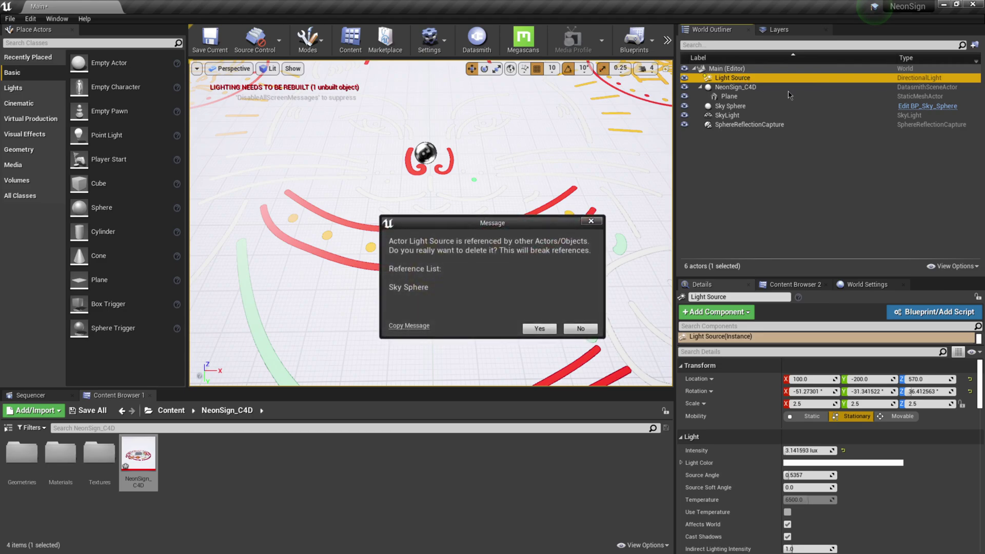
pyautogui.click(539, 328)
pyautogui.click(759, 96)
pyautogui.press('Delete')
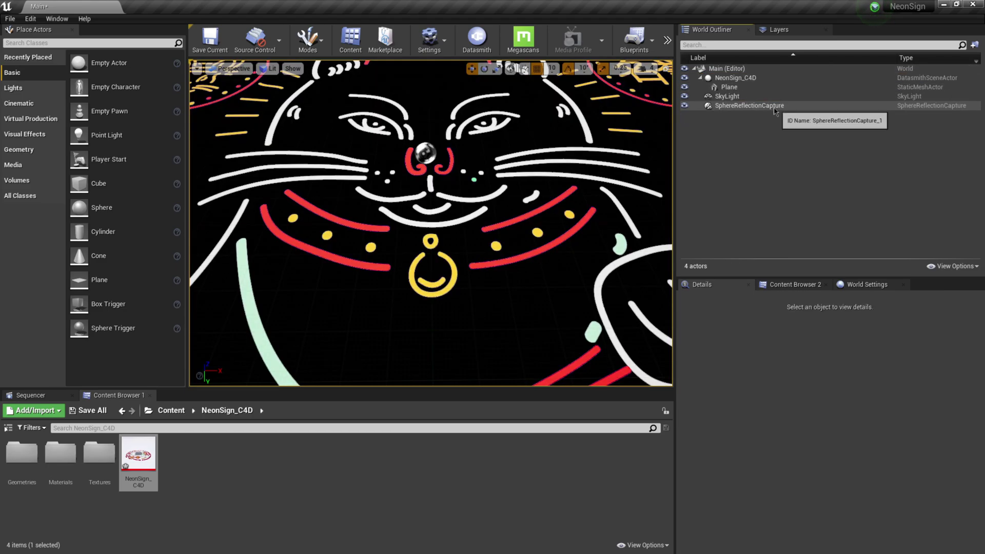
pyautogui.scroll(-10, 512, 199)
pyautogui.scroll(2, 512, 199)
pyautogui.moveTo(509, 250); pyautogui.dragTo(510, 230, button='right')
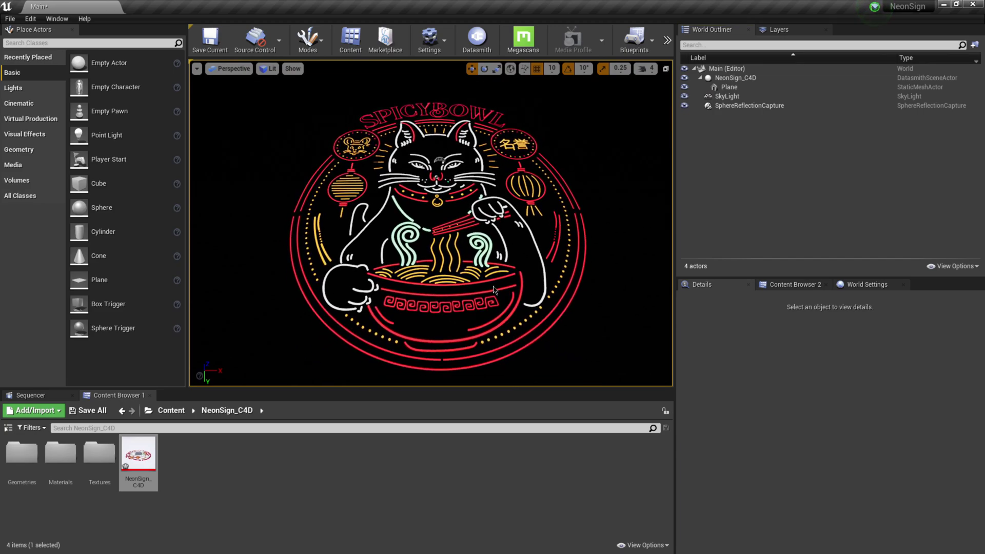
# Open the NeonSign material from the Materials folder, arranging its editor beside the sign
pyautogui.doubleClick(65, 461)
pyautogui.doubleClick(22, 453)
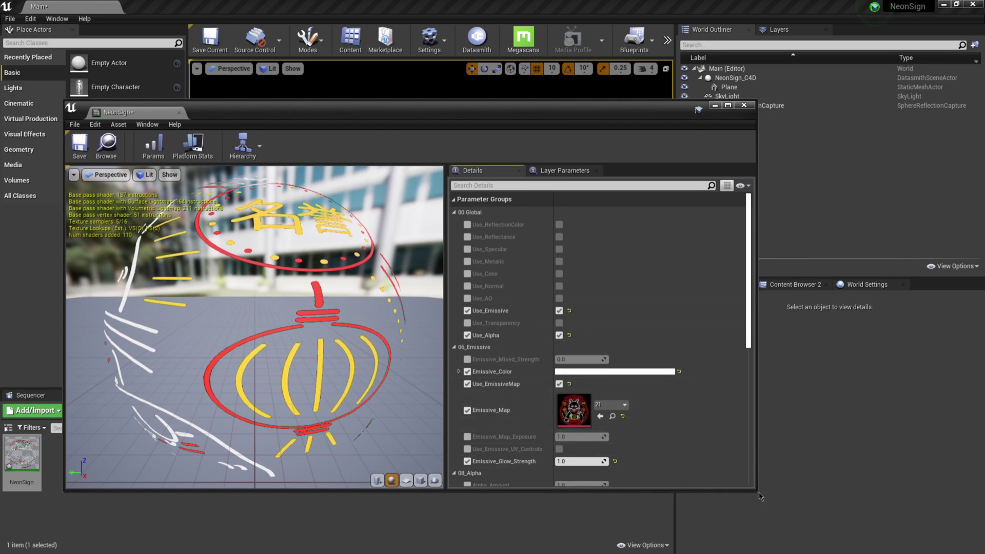
pyautogui.moveTo(757, 494); pyautogui.dragTo(577, 526)
pyautogui.moveTo(426, 119); pyautogui.dragTo(525, 64)
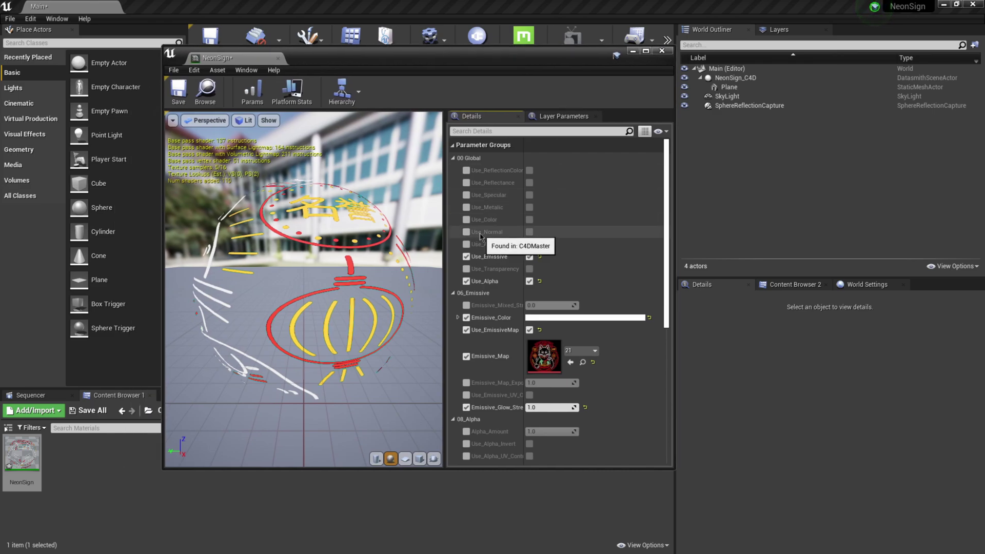
pyautogui.scroll(-2, 508, 366)
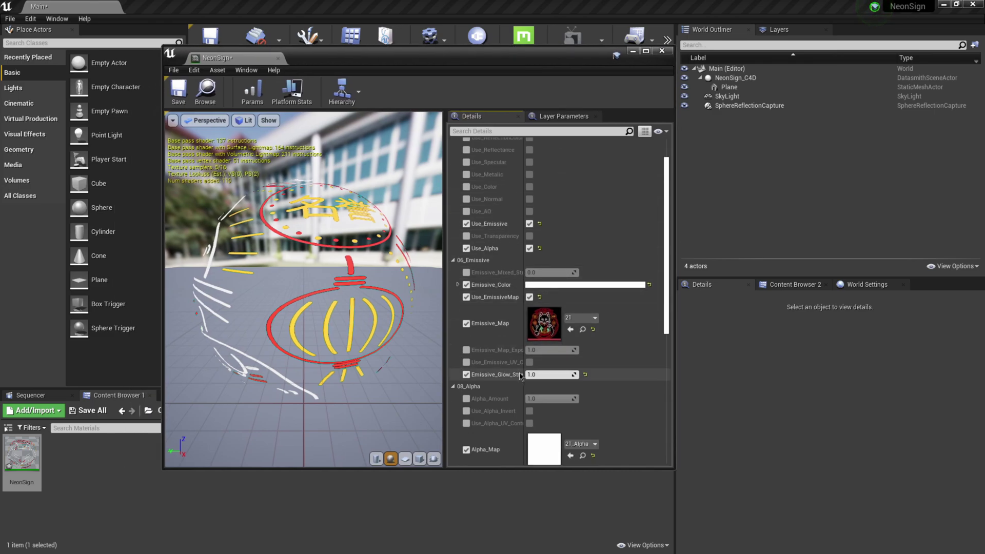
pyautogui.moveTo(524, 355); pyautogui.dragTo(647, 375)
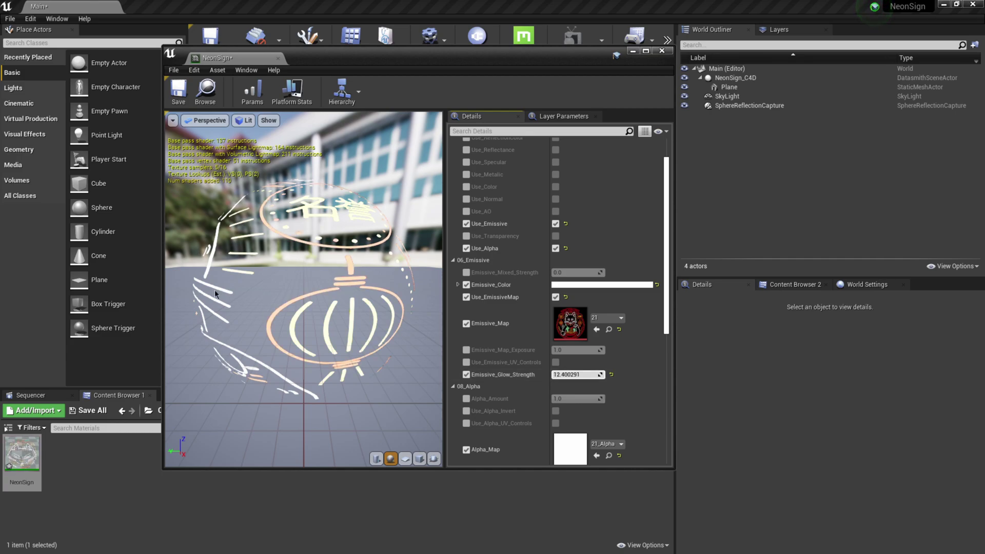
pyautogui.moveTo(370, 64); pyautogui.dragTo(729, 32)
# Raise Emissive_Glow_Strength to about 11.13, save the material, and close its editor
pyautogui.moveTo(936, 342)
pyautogui.mouseDown()
pyautogui.moveTo(946, 342)
pyautogui.moveTo(937, 343)
pyautogui.mouseUp()
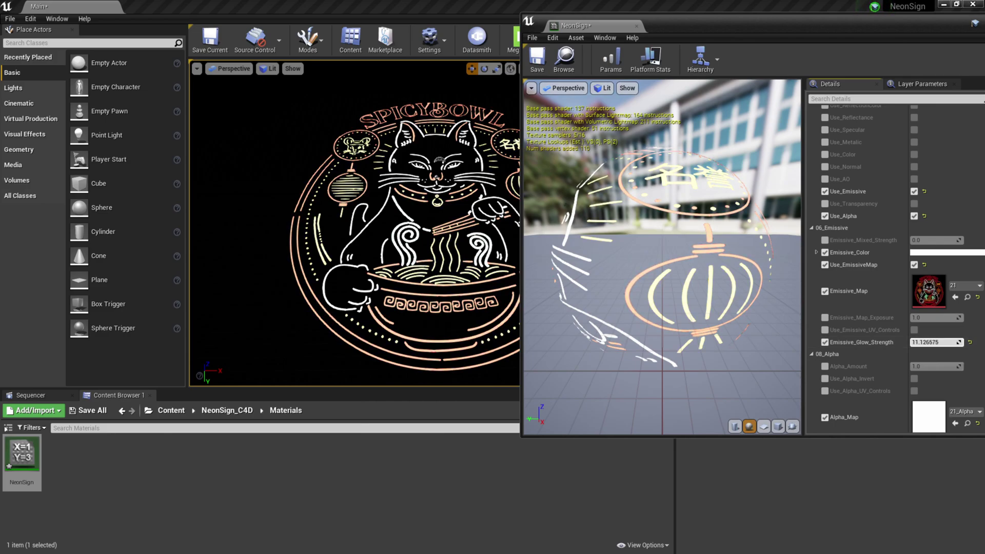
pyautogui.moveTo(739, 31); pyautogui.dragTo(742, 55)
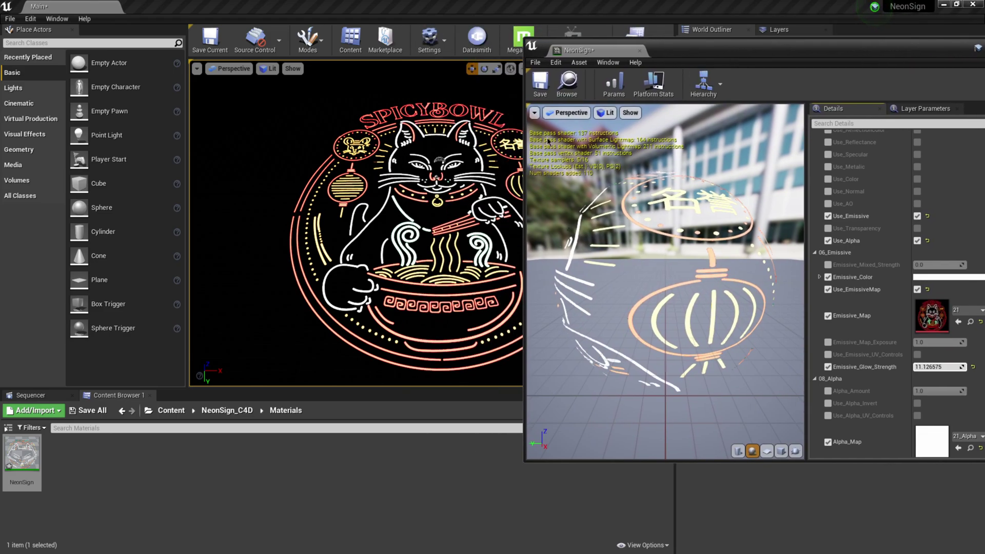
pyautogui.click(537, 91)
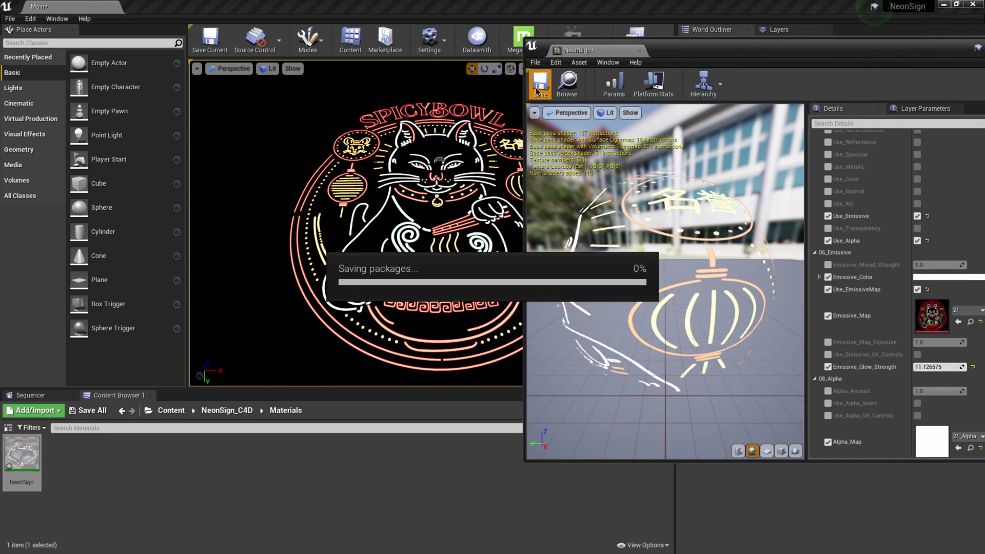
pyautogui.moveTo(765, 51); pyautogui.dragTo(618, 86)
pyautogui.click(796, 67)
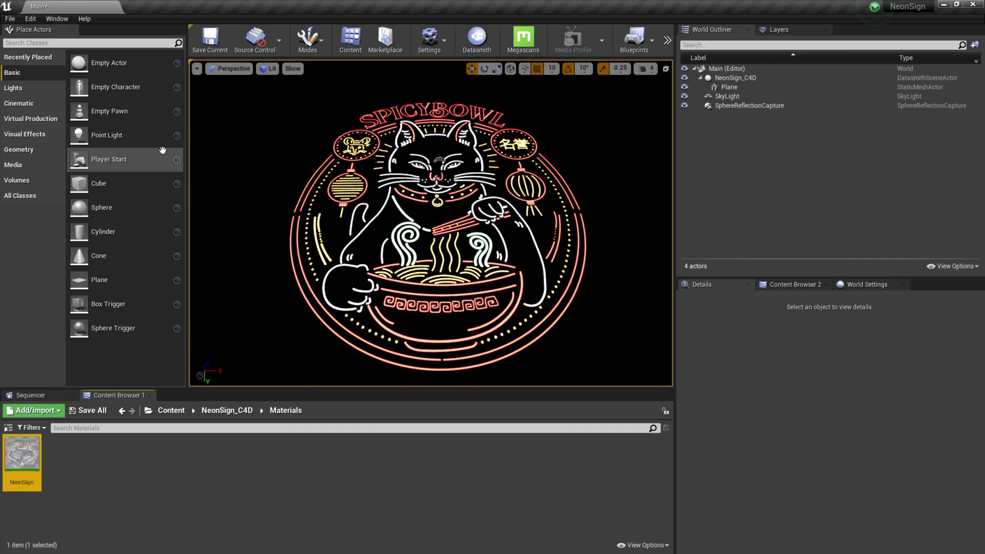
# Place a Post Process Volume in the level and reset its location to the world origin
pyautogui.click(21, 136)
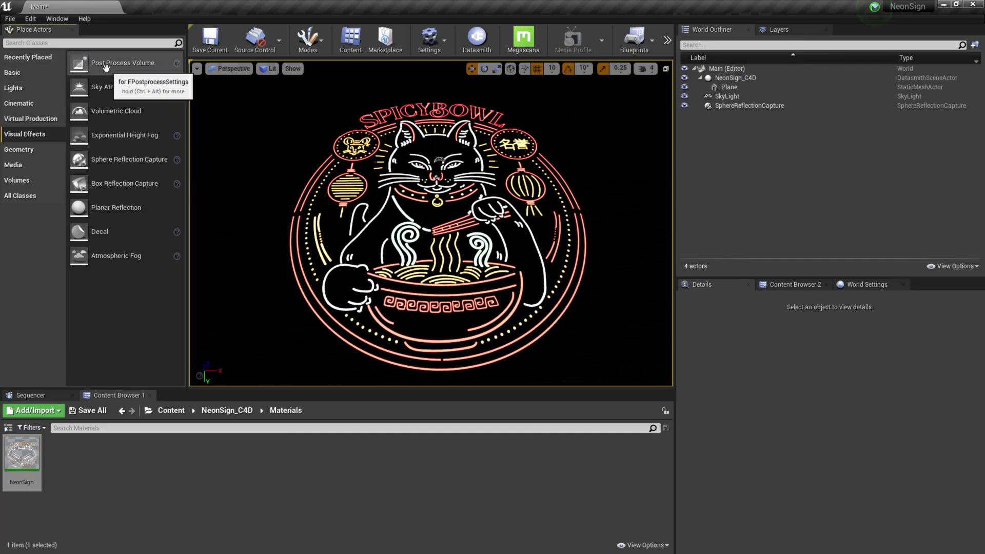
pyautogui.moveTo(104, 66); pyautogui.dragTo(444, 219)
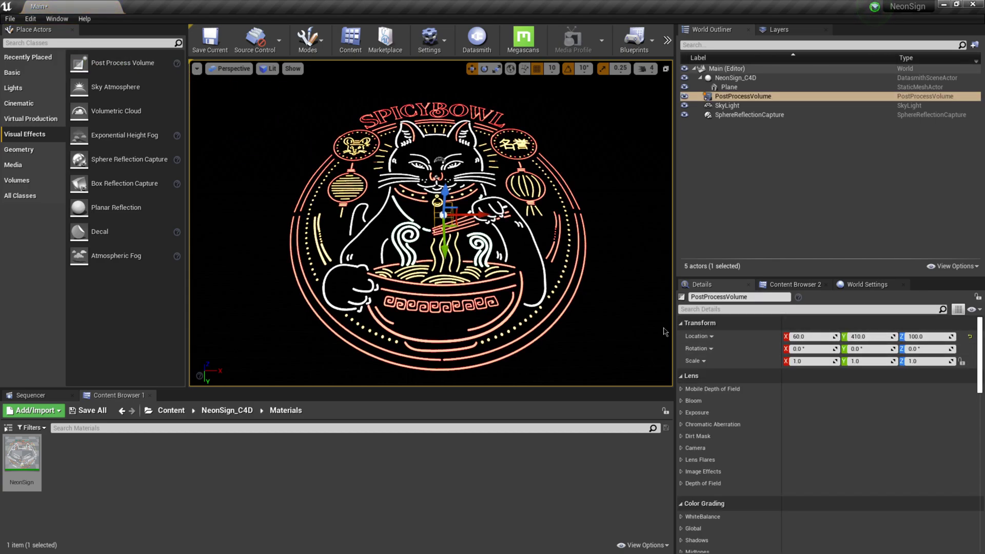
pyautogui.click(970, 341)
# Filter the volume's Details for 'unb' to reach Infinite Extent (Unbound)
pyautogui.moveTo(820, 276); pyautogui.dragTo(747, 198)
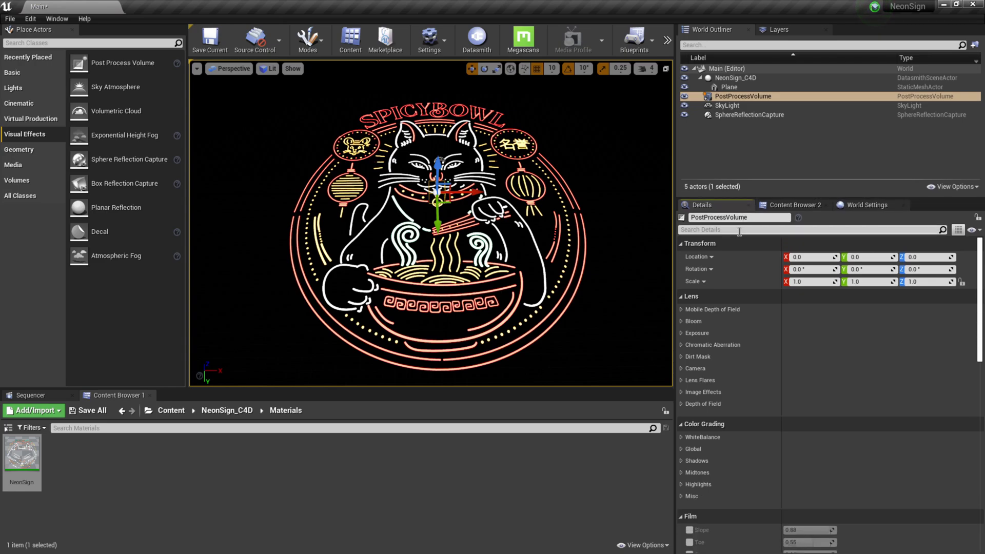
pyautogui.click(739, 230)
pyautogui.write('unb')
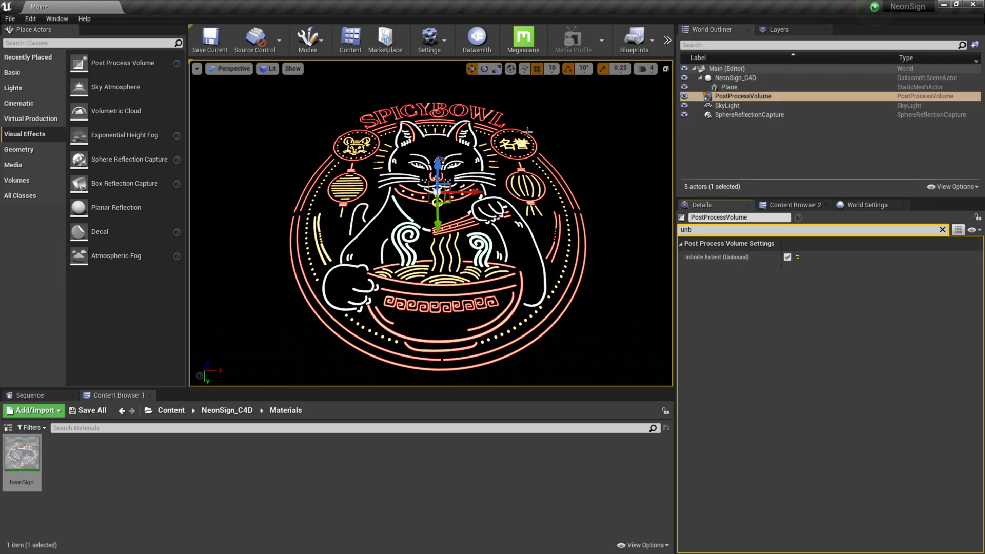
# Clear the Details filter and enable Bloom Method and Intensity overrides, raising intensity to about 1.6
pyautogui.click(942, 230)
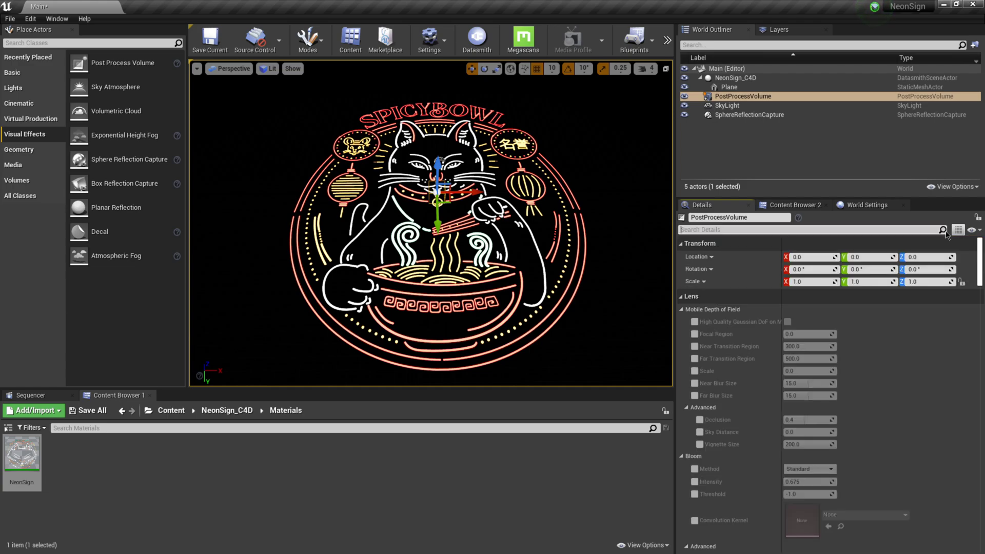
pyautogui.scroll(-10, 725, 343)
pyautogui.scroll(-1, 725, 342)
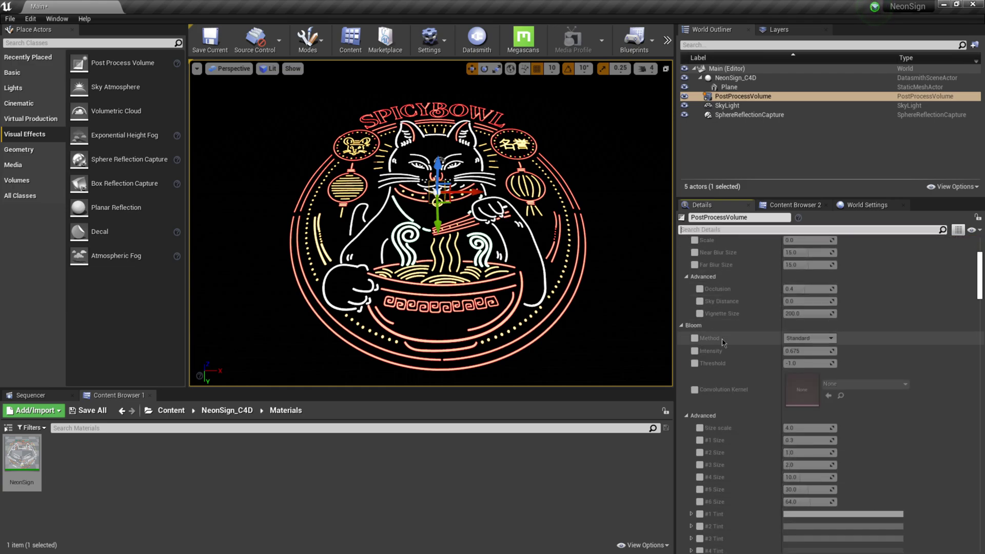
pyautogui.click(695, 338)
pyautogui.click(695, 351)
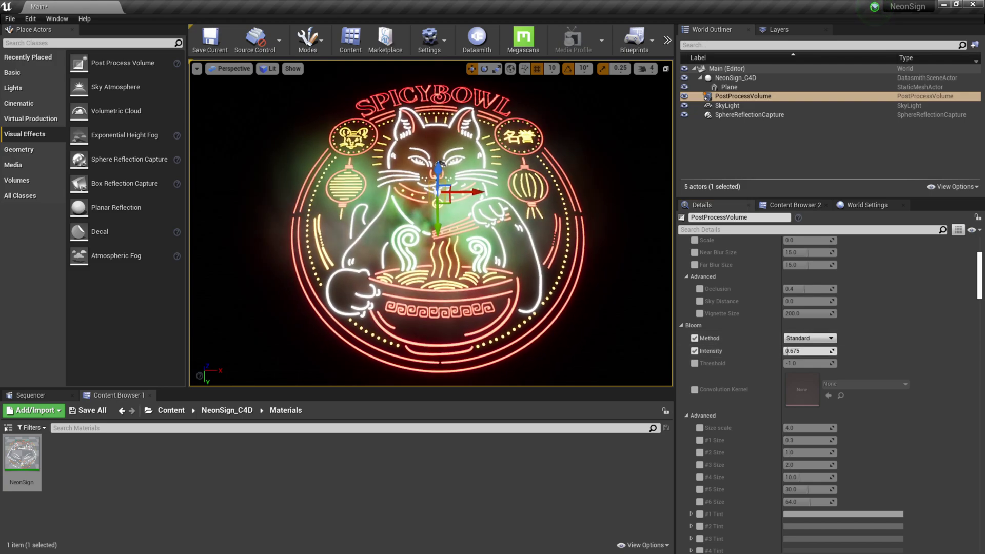
pyautogui.moveTo(794, 353); pyautogui.dragTo(816, 353)
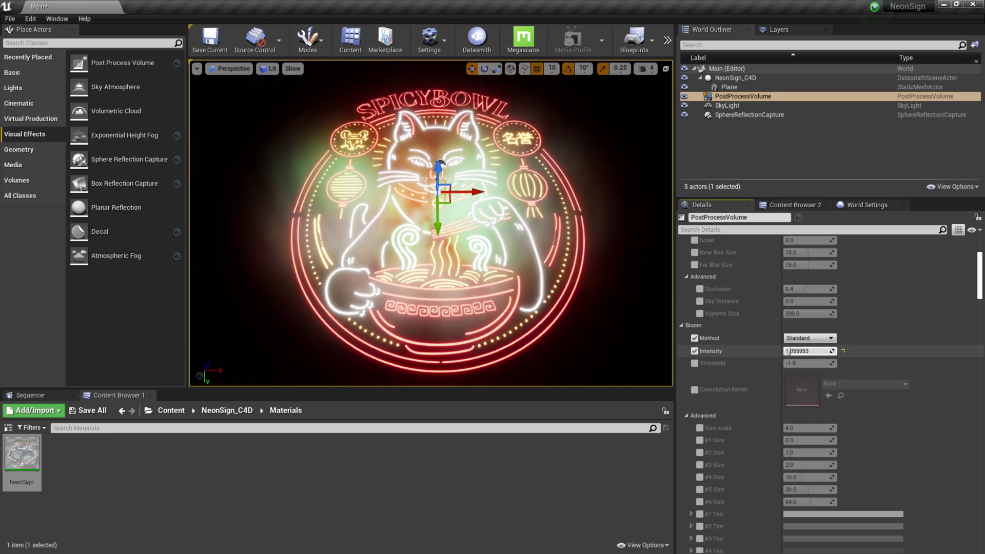
# Try the Convolution bloom method, then settle on Standard with intensity about 1.51
pyautogui.click(808, 338)
pyautogui.click(809, 353)
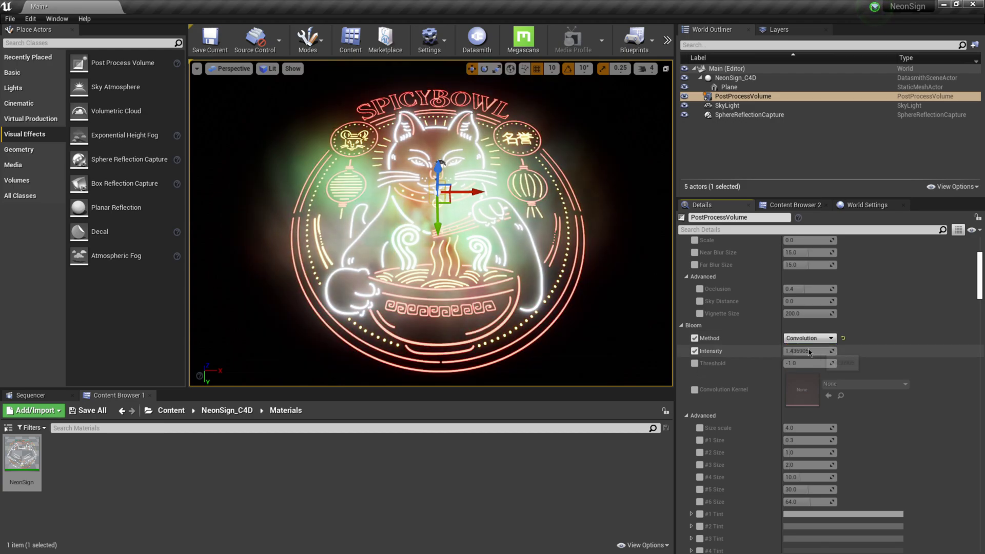
pyautogui.click(808, 338)
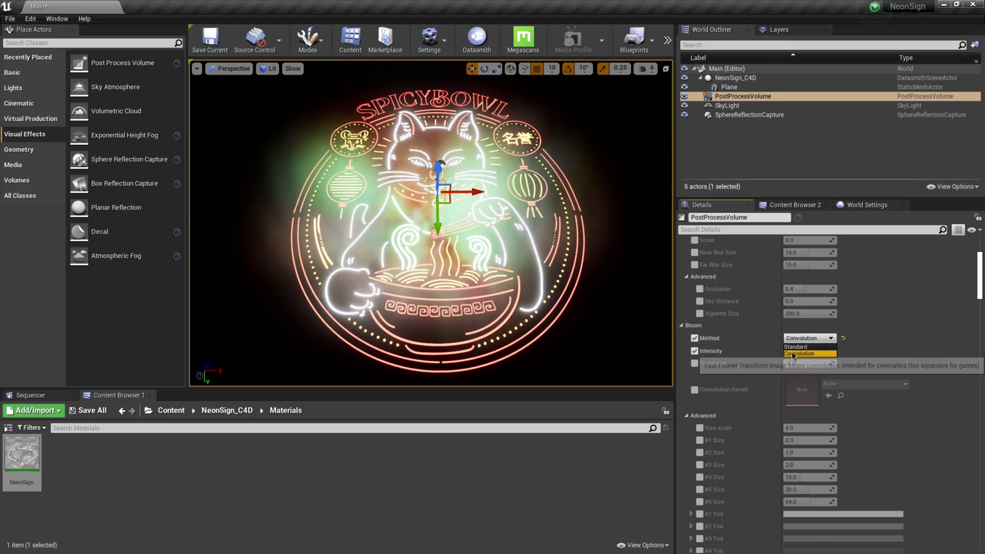
pyautogui.click(795, 347)
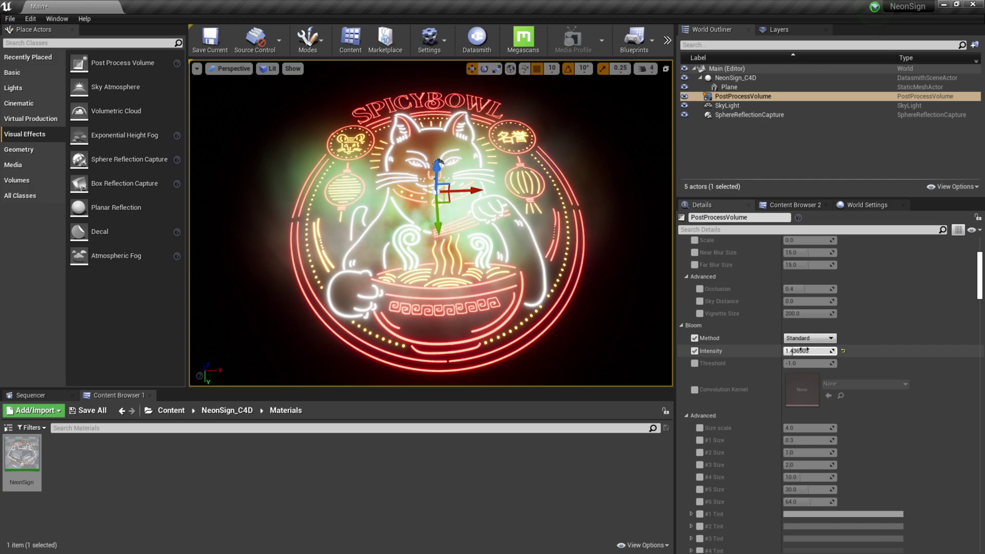
pyautogui.moveTo(794, 352); pyautogui.dragTo(798, 352)
# Set the NeonSign material's Emissive_Glow_Strength to 4.0, save it, and return to the level editor
pyautogui.doubleClick(23, 465)
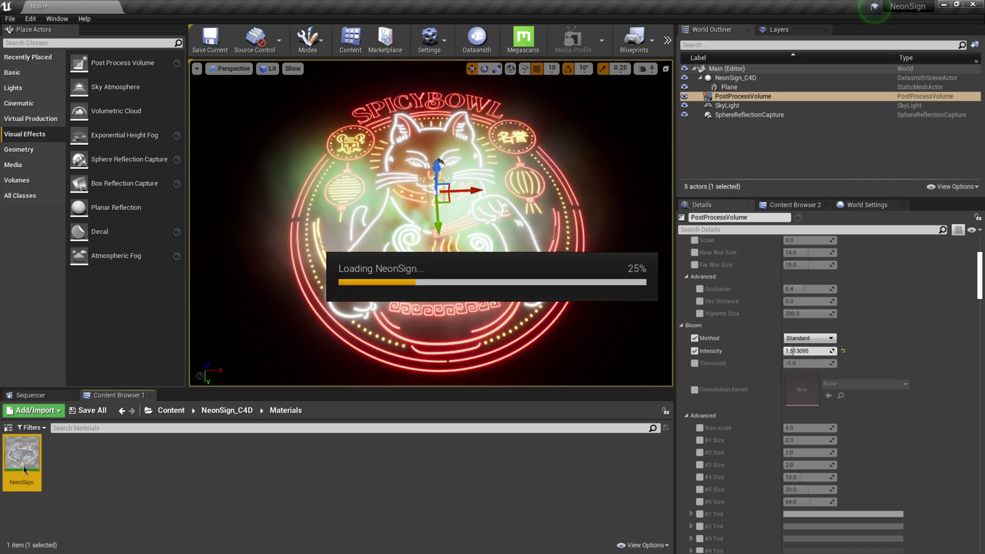
pyautogui.moveTo(463, 77); pyautogui.dragTo(686, 69)
pyautogui.moveTo(908, 415); pyautogui.dragTo(866, 415)
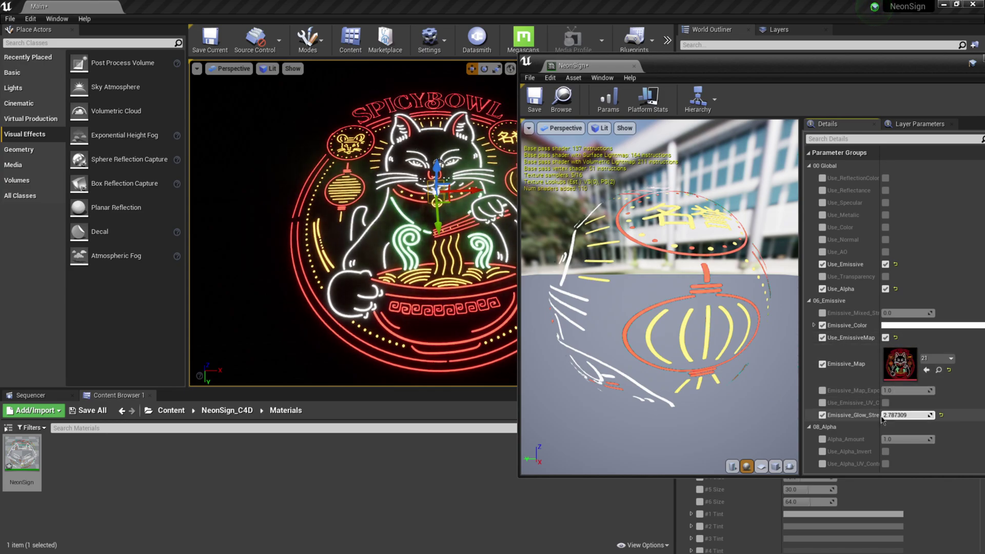
pyautogui.moveTo(886, 415); pyautogui.dragTo(890, 415)
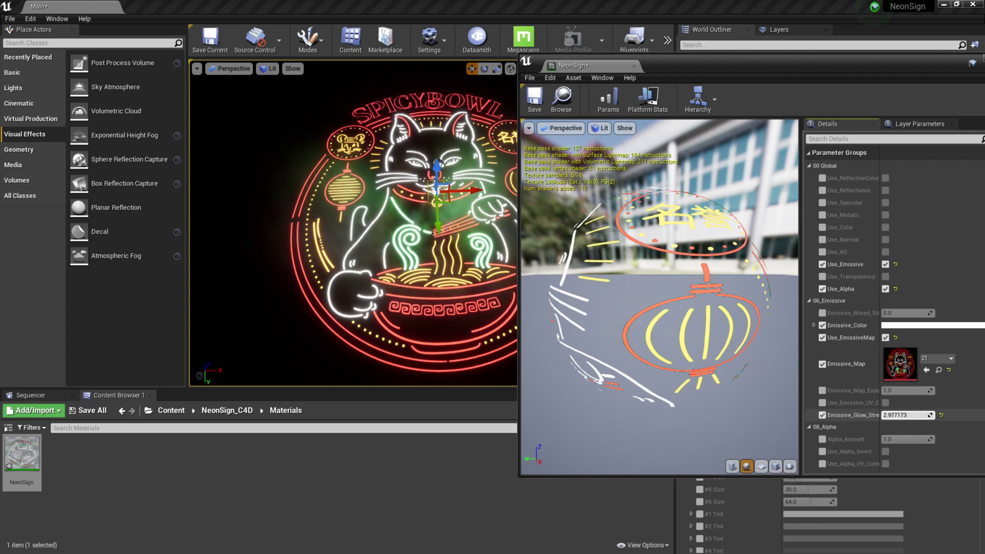
pyautogui.click(891, 415)
pyautogui.write('4')
pyautogui.press('Return')
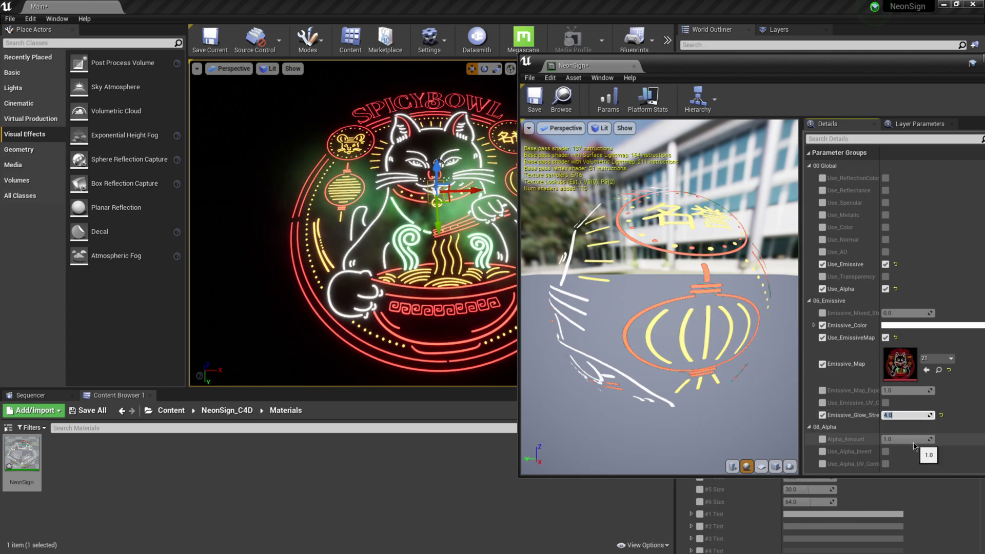
pyautogui.click(533, 97)
pyautogui.moveTo(667, 62); pyautogui.dragTo(390, 61)
pyautogui.click(832, 370)
# Override Lens Flares intensity (about 0.85) and bokeh size (about 16), then reopen the NeonSign material
pyautogui.scroll(-3, 821, 364)
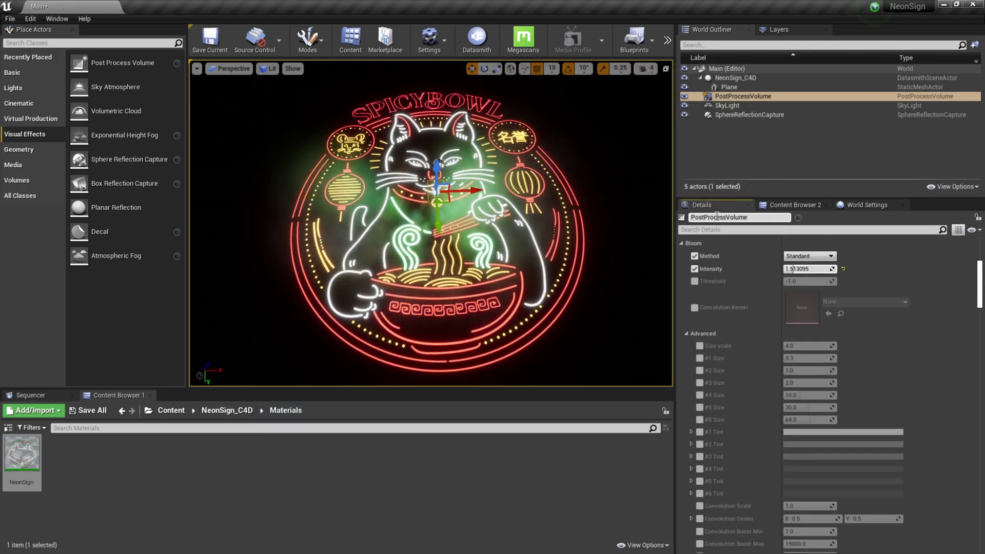
pyautogui.scroll(-10, 723, 347)
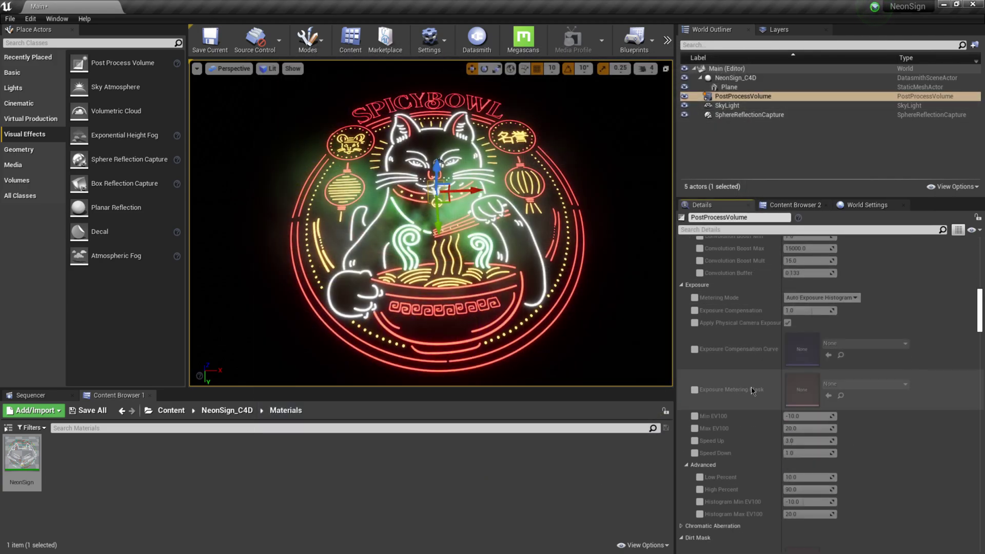
pyautogui.scroll(-10, 752, 390)
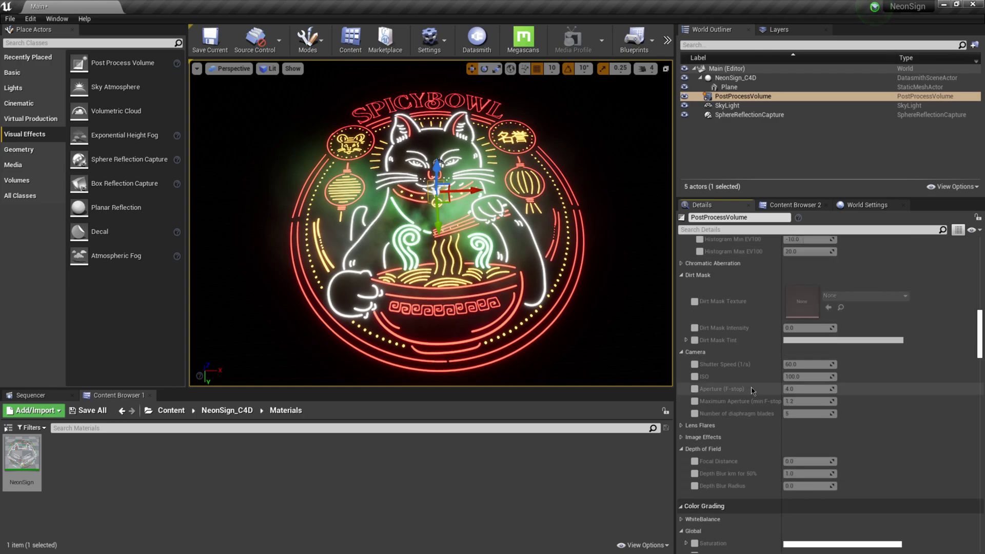
pyautogui.click(682, 361)
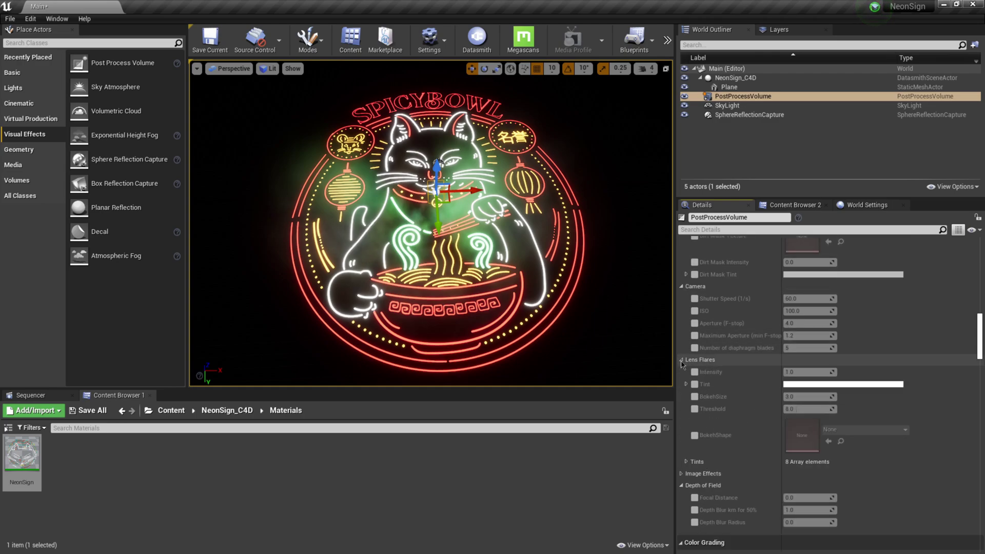
pyautogui.click(695, 373)
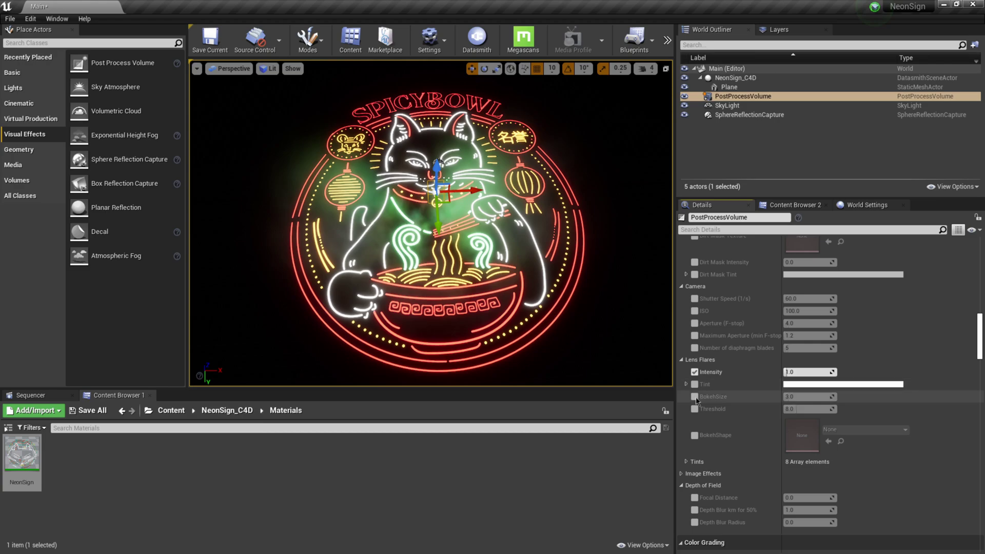
pyautogui.click(694, 396)
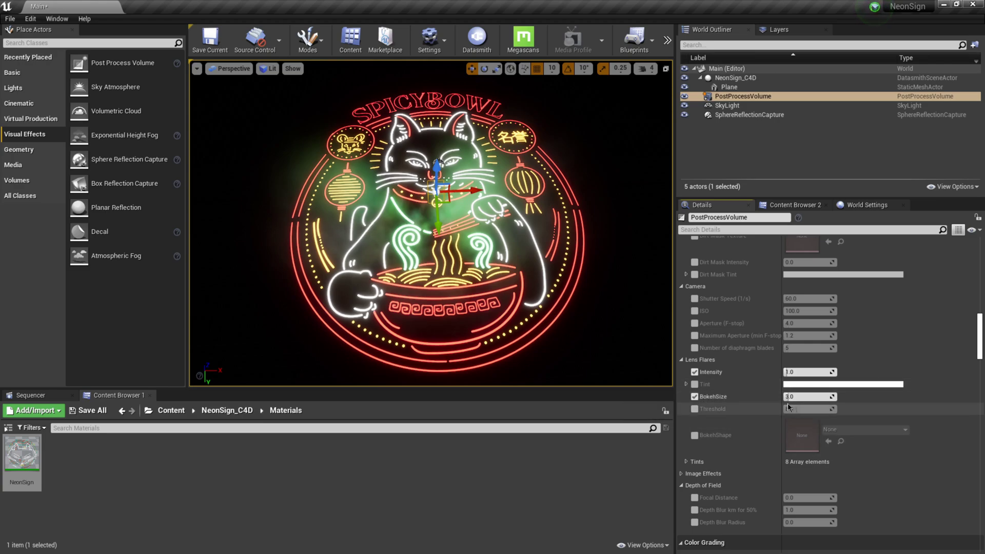
pyautogui.moveTo(795, 397); pyautogui.dragTo(784, 373)
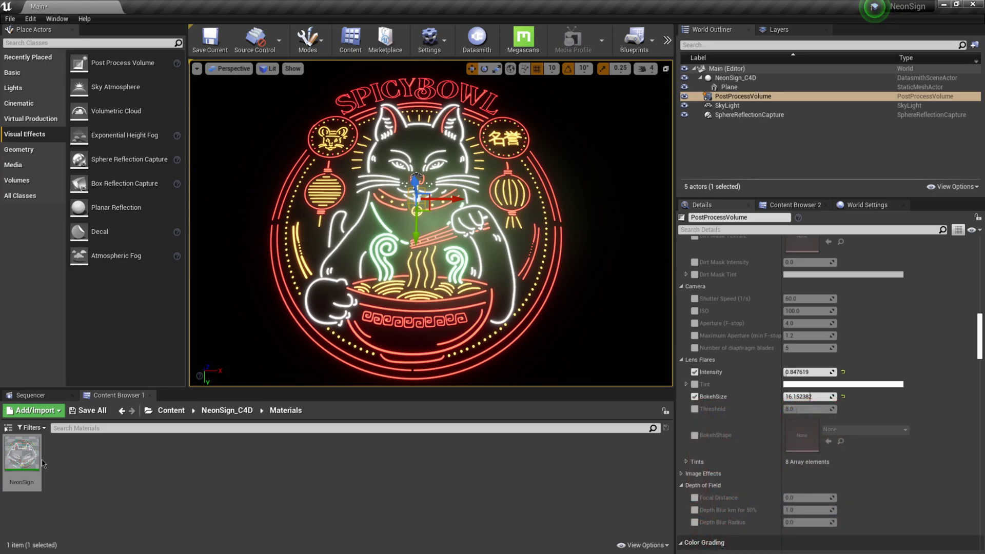
pyautogui.doubleClick(22, 453)
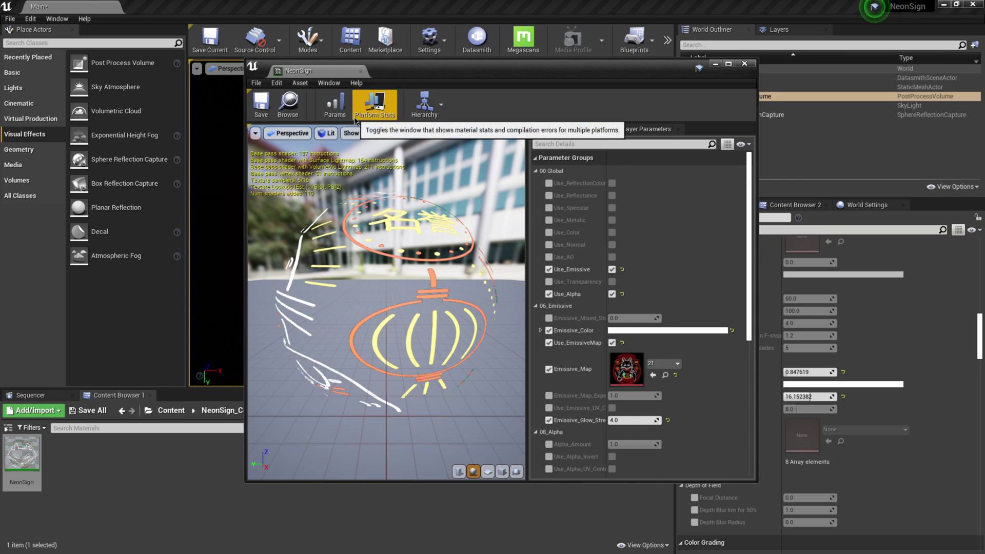
pyautogui.click(434, 115)
pyautogui.click(437, 131)
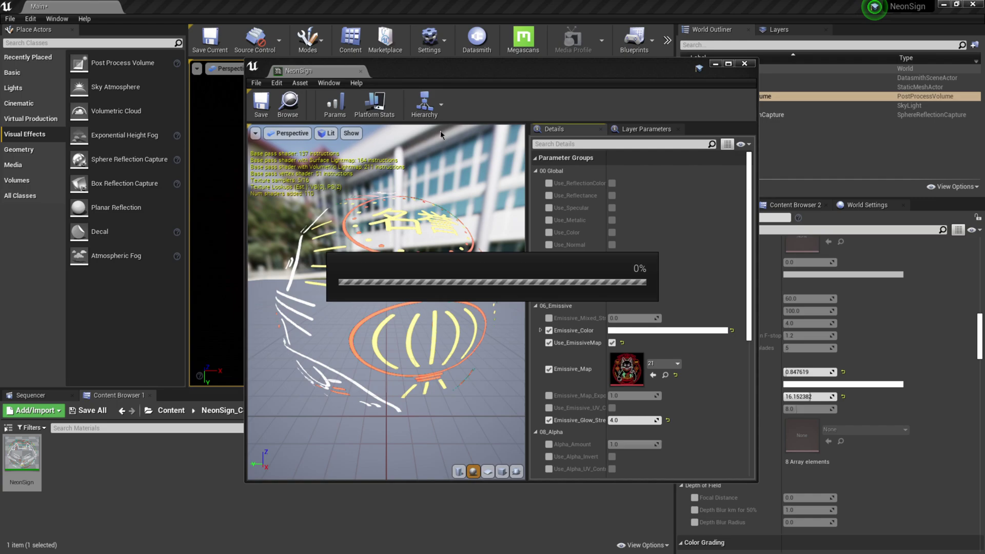
pyautogui.scroll(-12, 513, 313)
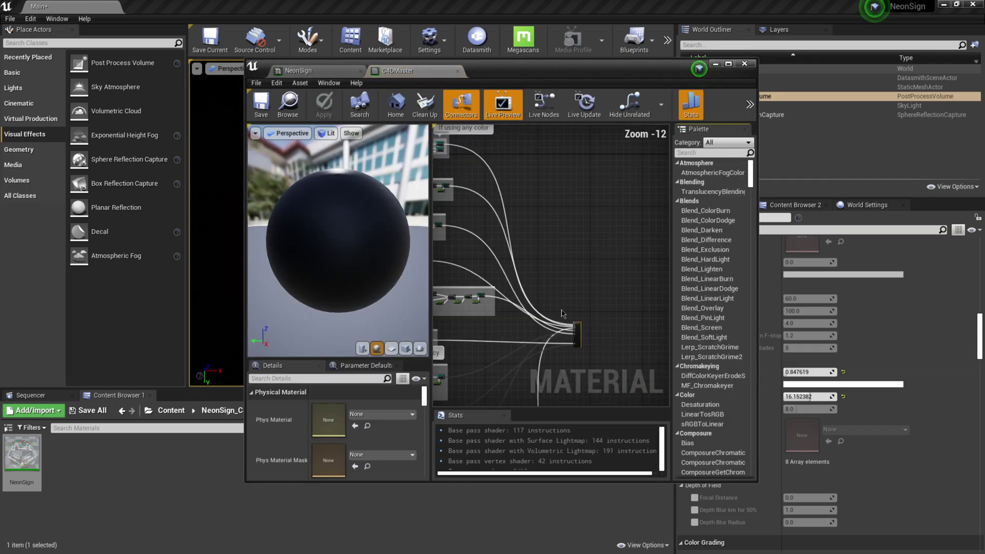
pyautogui.click(728, 63)
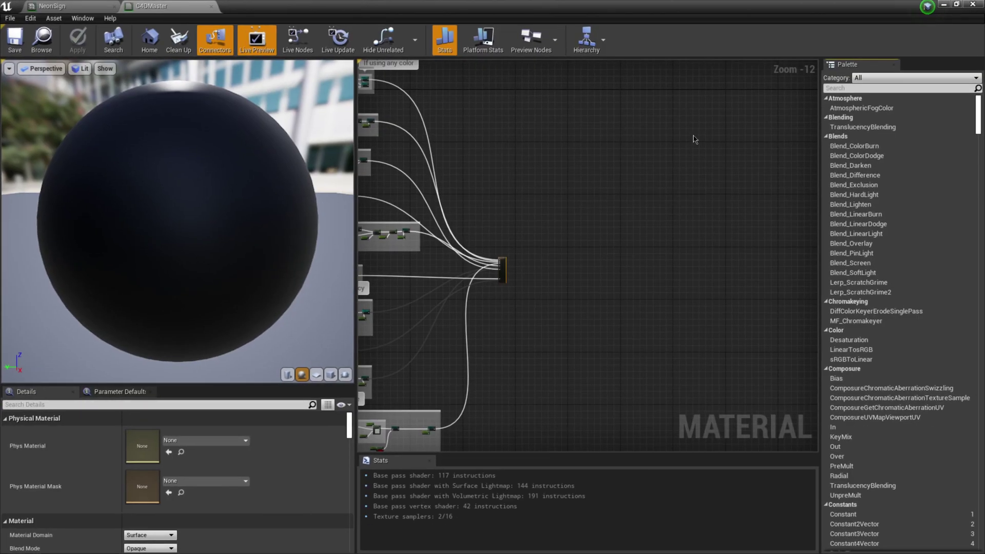
pyautogui.moveTo(576, 287); pyautogui.dragTo(576, 325)
pyautogui.moveTo(576, 325); pyautogui.dragTo(782, 345, button='right')
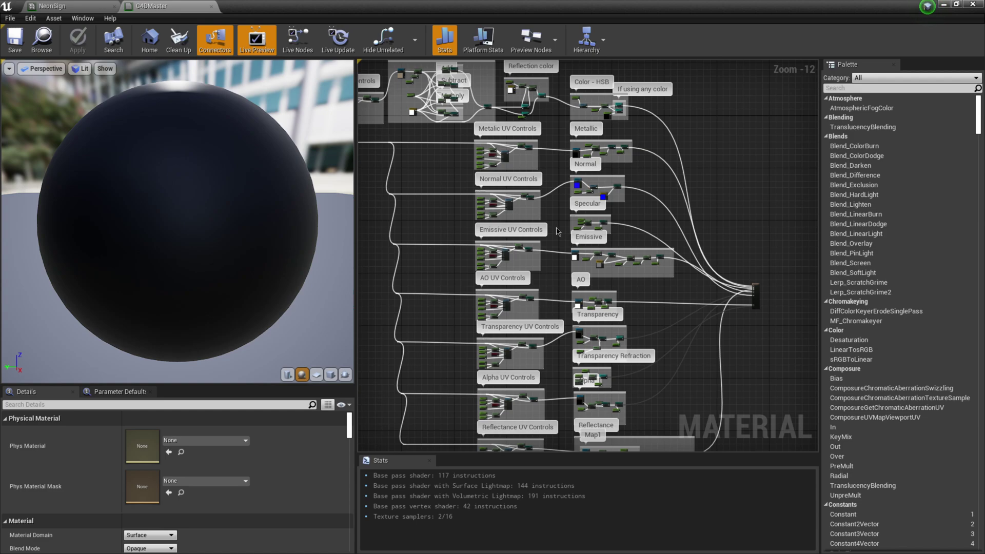
pyautogui.click(211, 6)
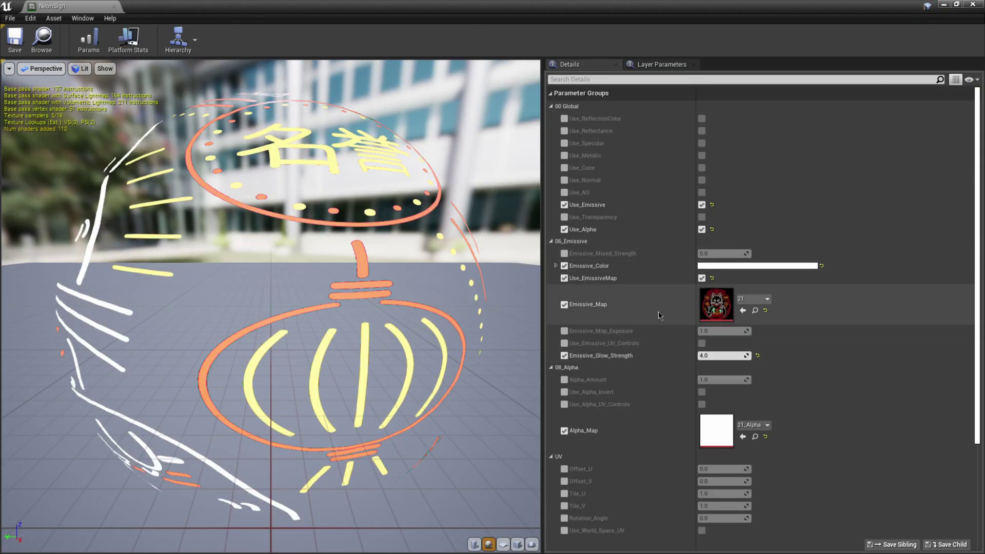